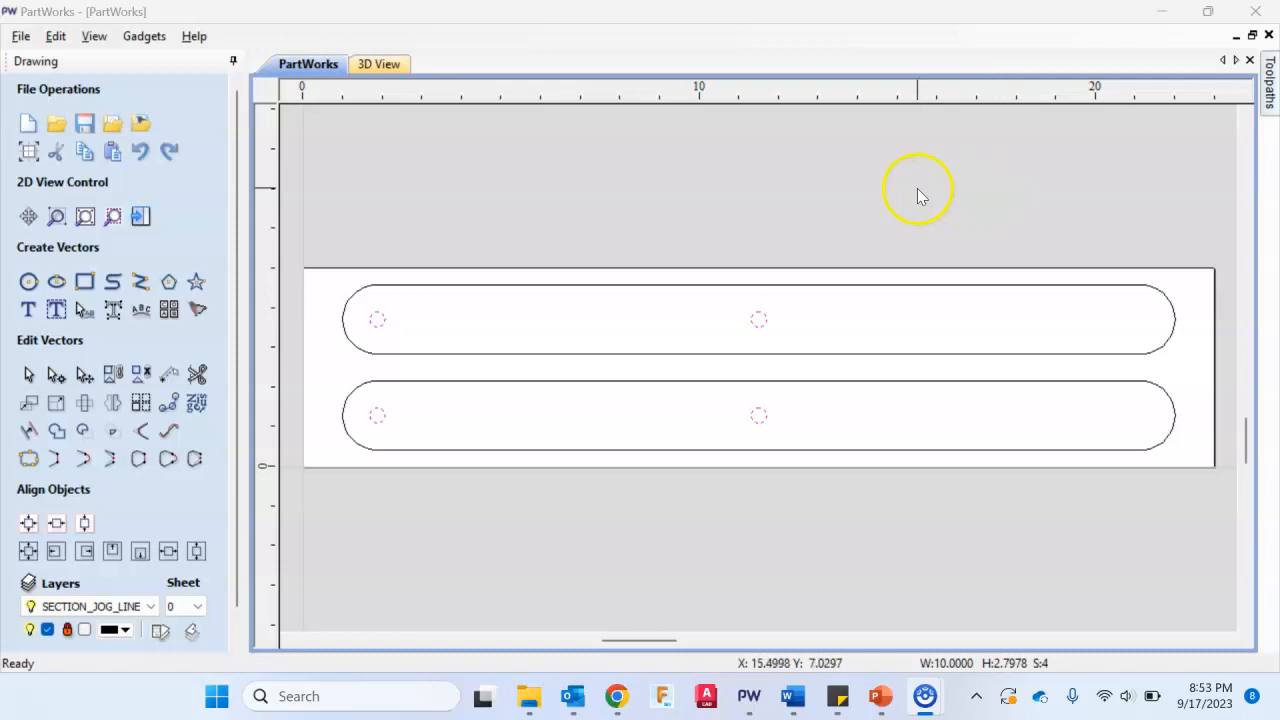
Step: Collapse the drawing tools and keep the toolpath tools permanently displayed beside the 2D view
left_click(233, 62)
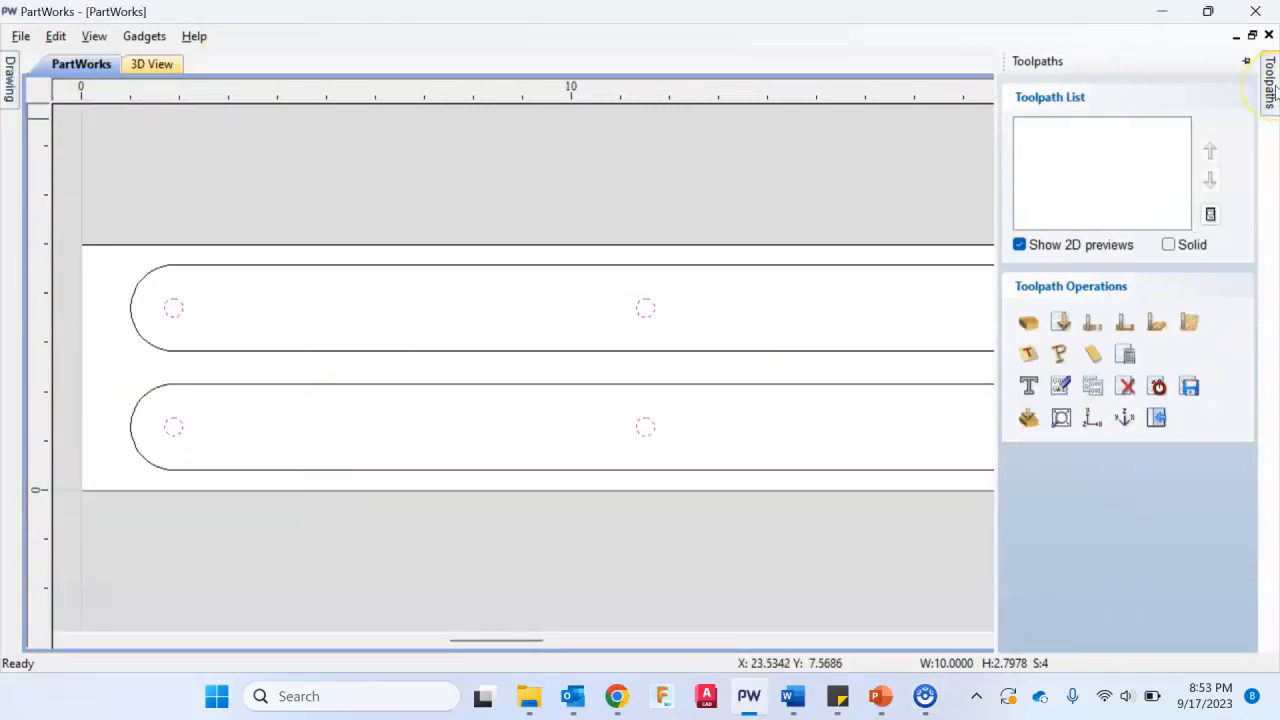
mouse_move(1273, 92)
left_click(1246, 62)
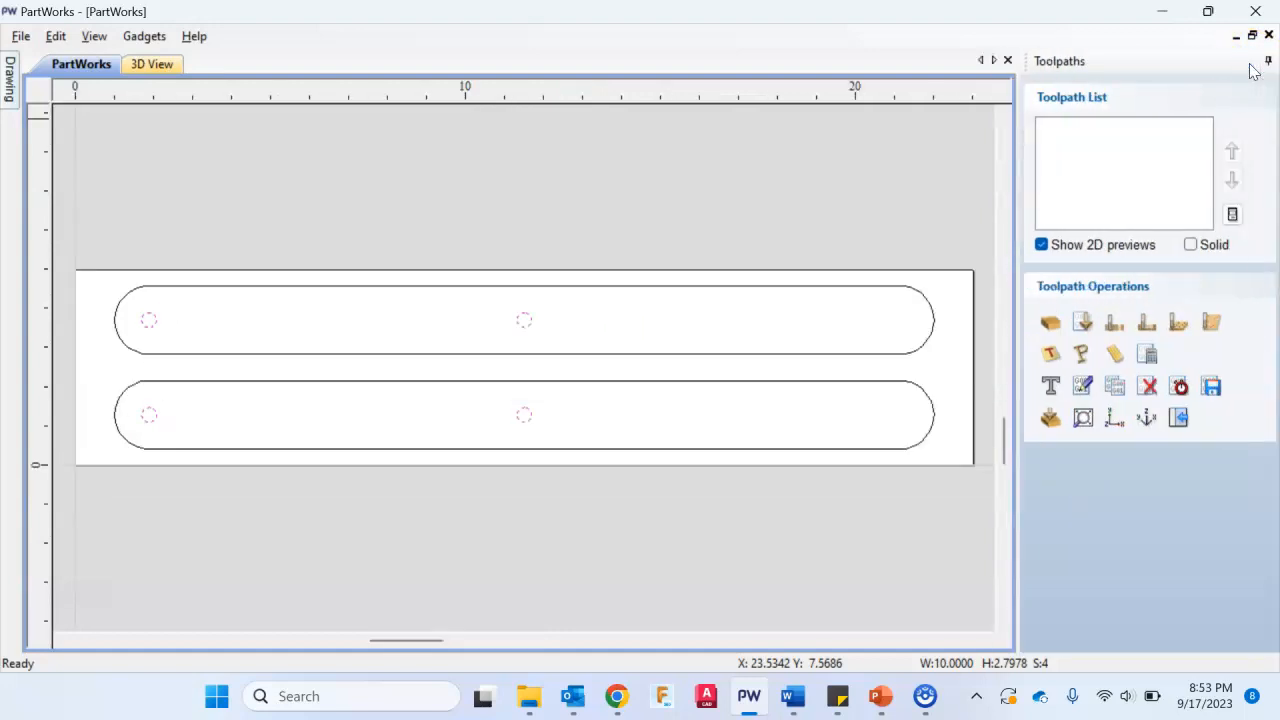
left_click(1143, 143)
left_click(857, 205)
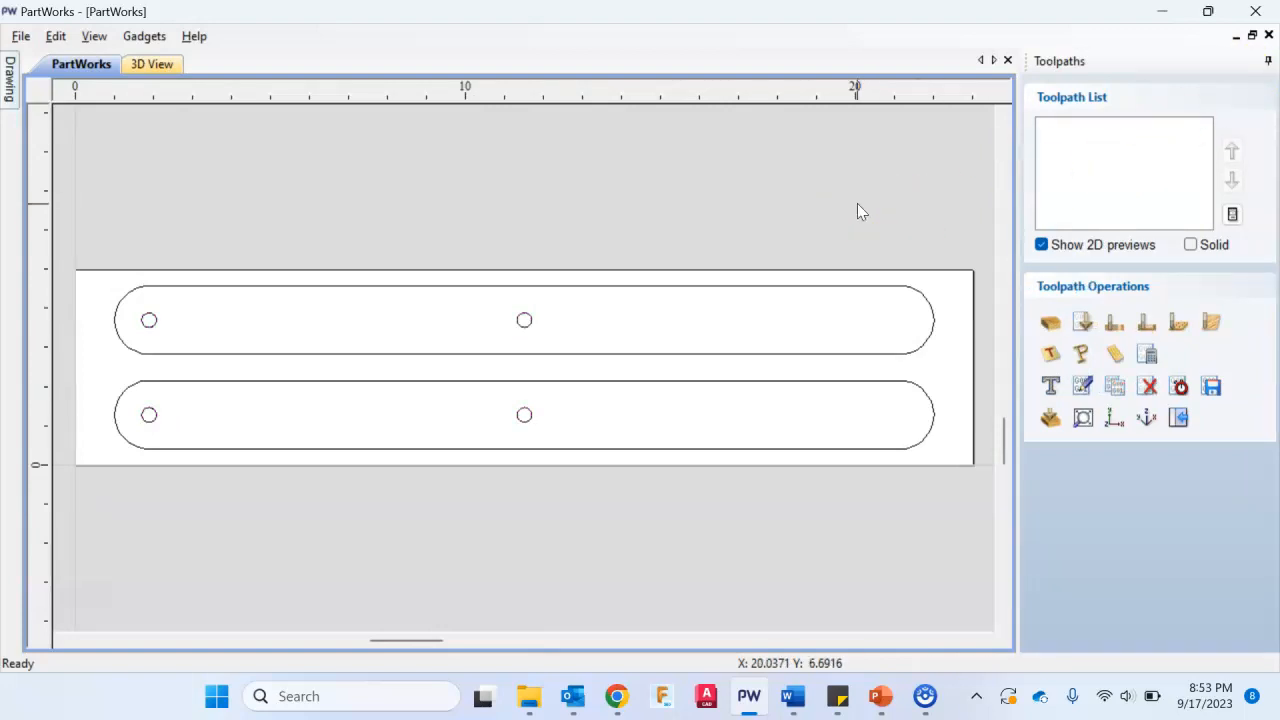
left_click(526, 322)
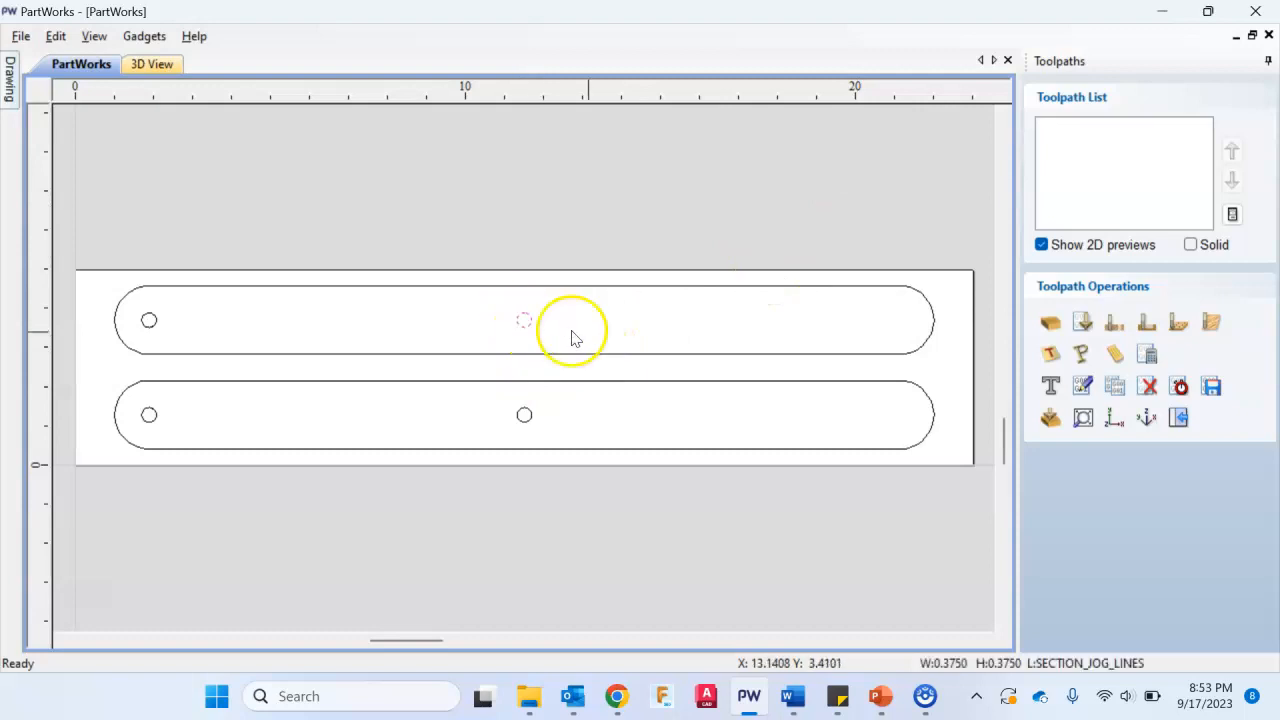
left_click(615, 356)
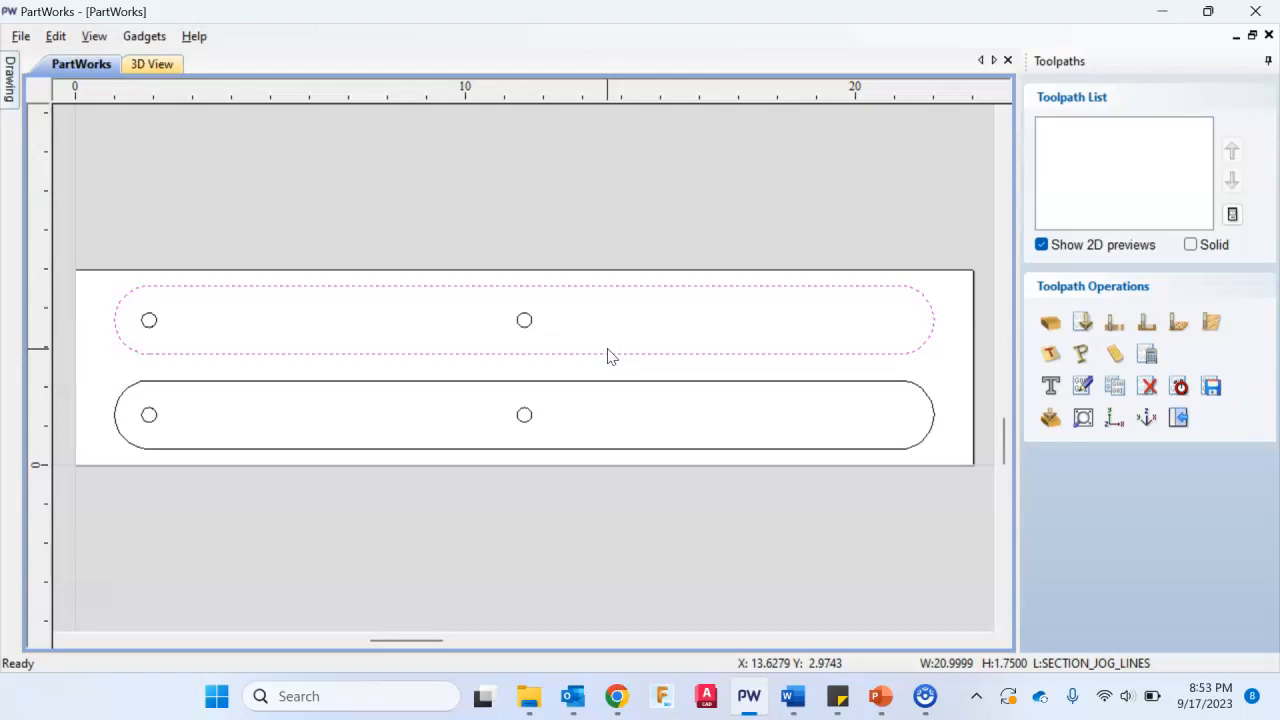
left_click(666, 245)
Step: Start a Pocket toolpath on the four small circles inside the slot outlines, with a 0.75 inch cut depth
left_click(553, 302)
left_click(524, 320, "shift")
left_click(525, 415, "shift")
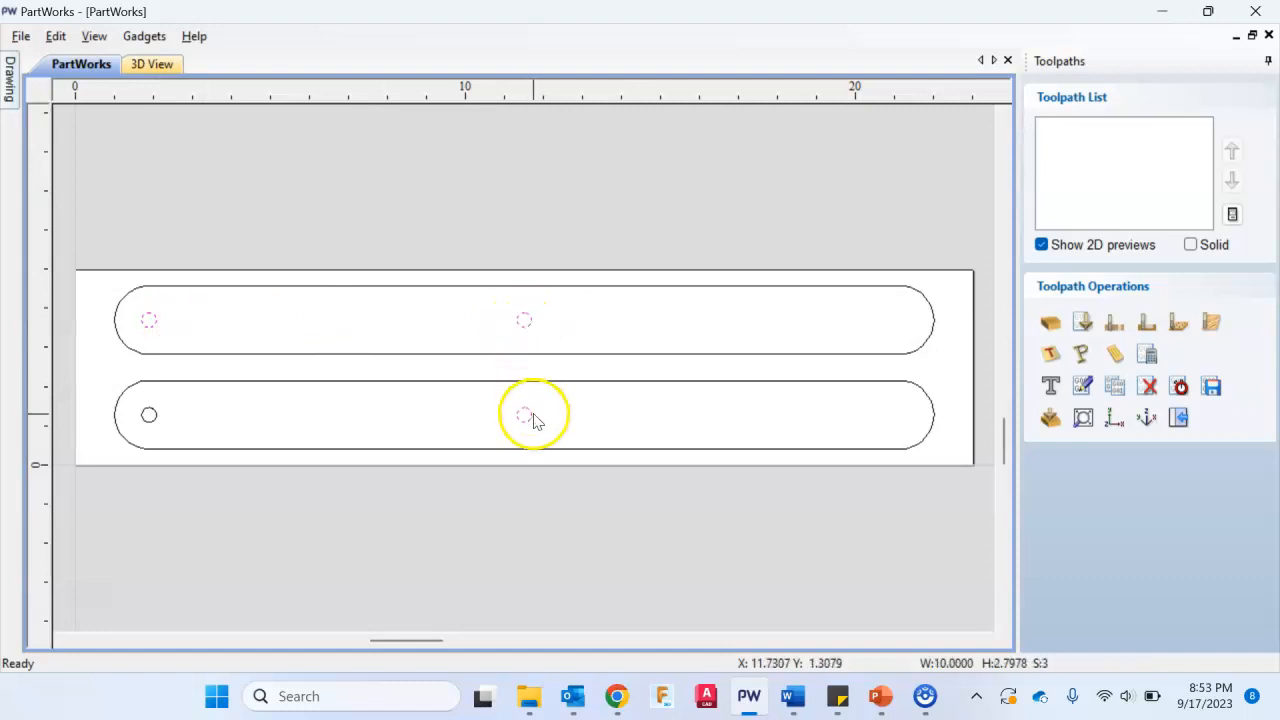
left_click(155, 420, "shift")
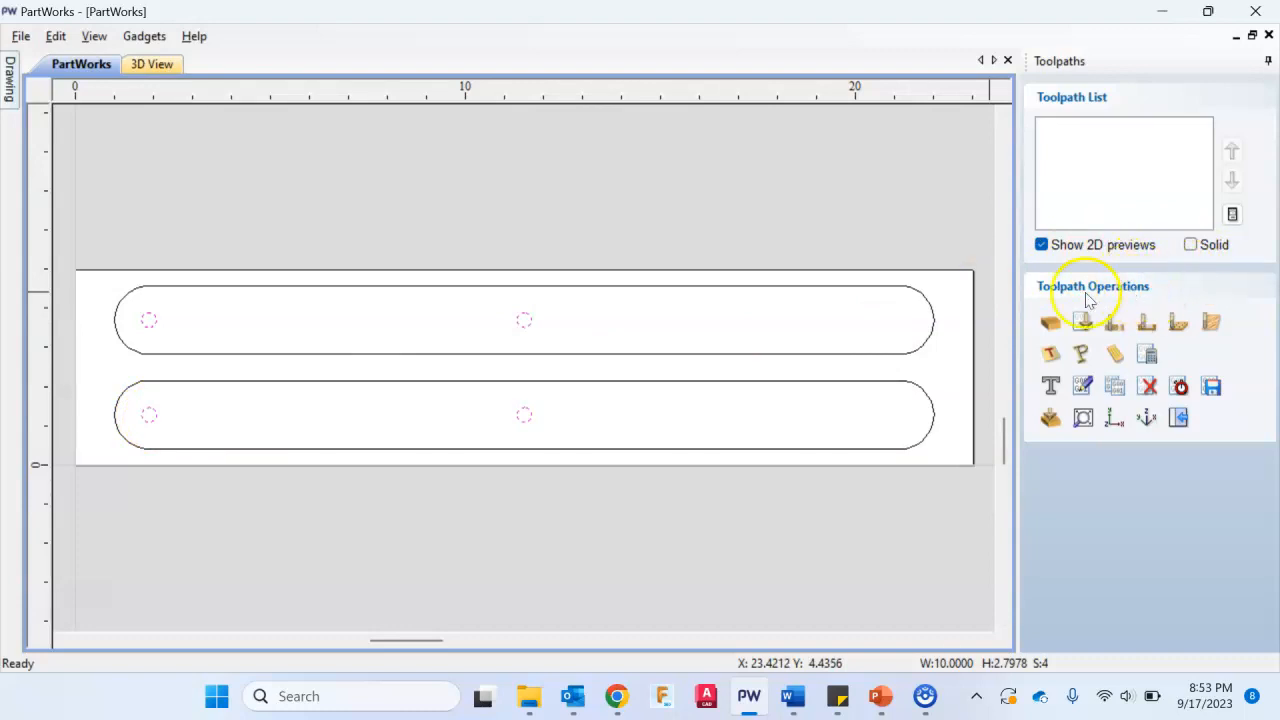
left_click(1147, 322)
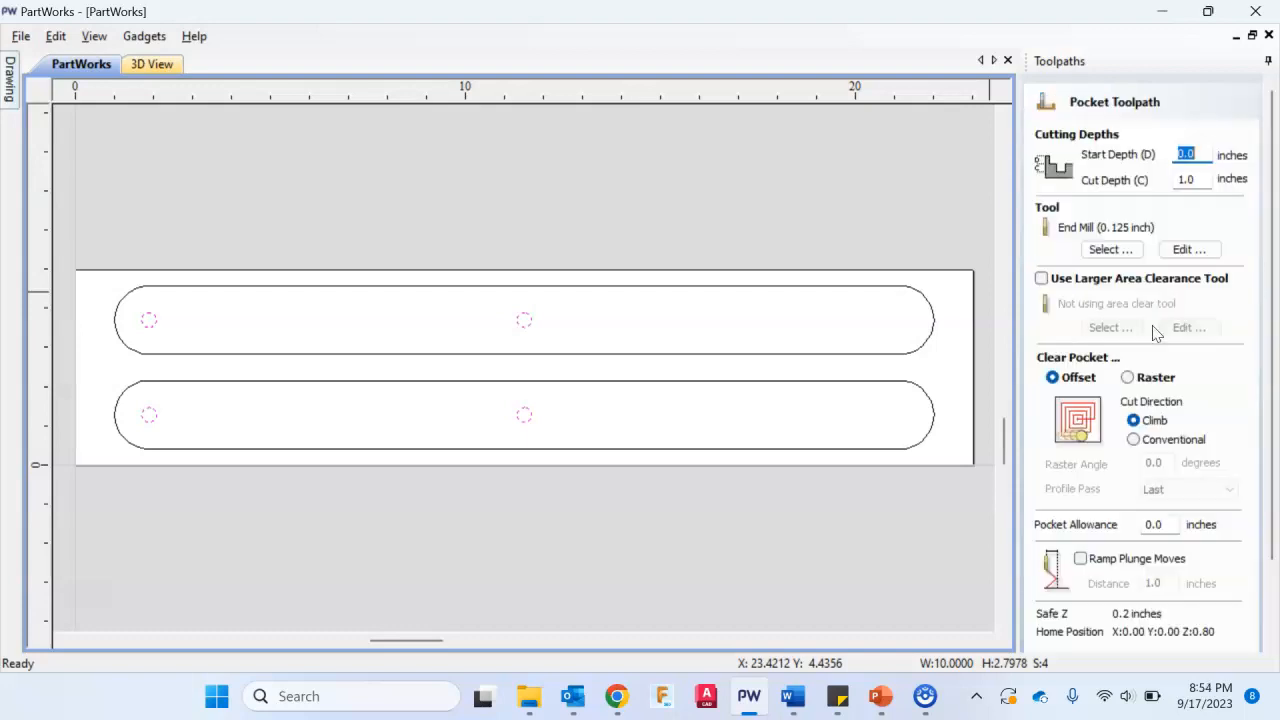
left_click(1186, 178)
key("BackSpace")
type(".75")
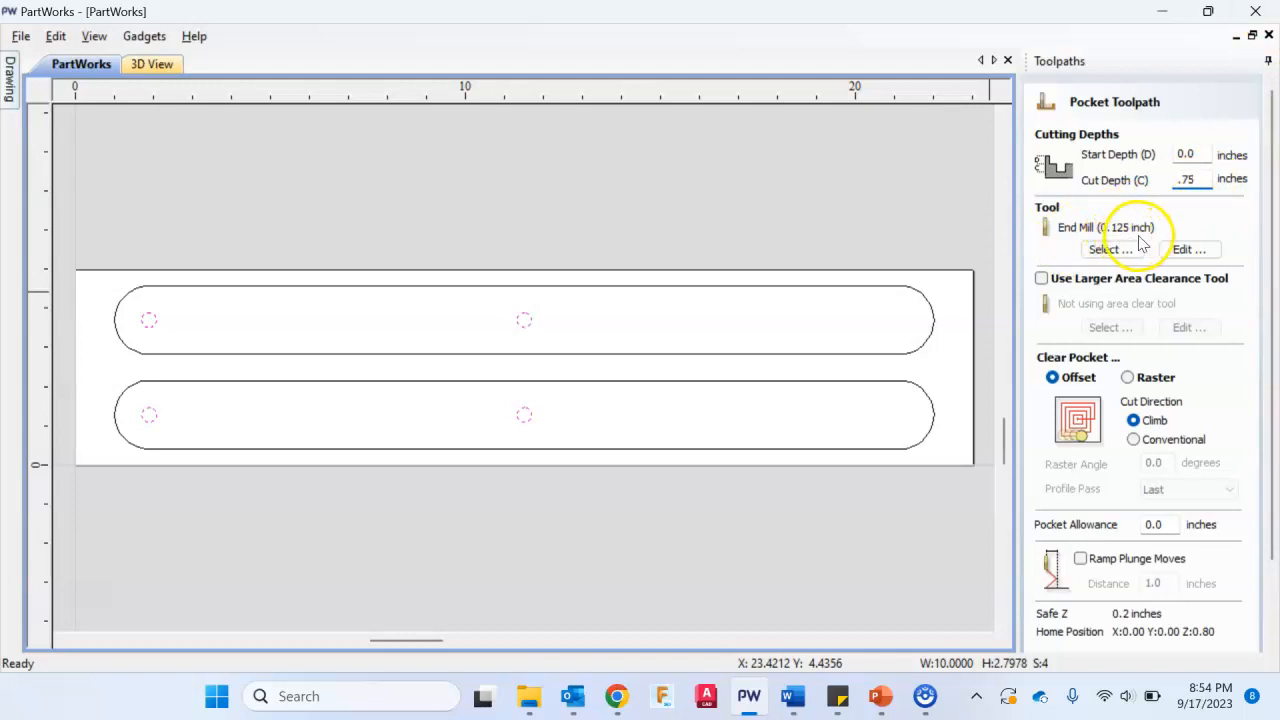
Step: Choose the 0.25 inch End Mill for the pocket and set its pass depth to 0.05 inches
left_click(1108, 252)
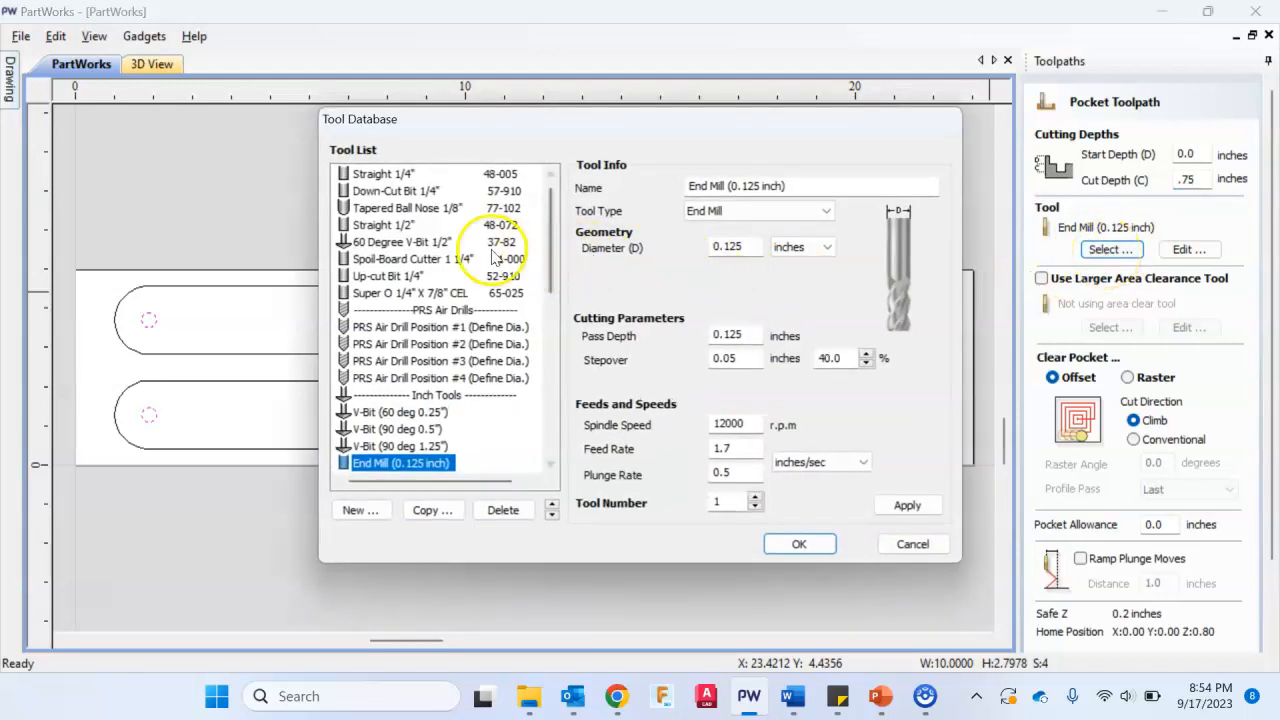
scroll(470, 250, "down", 2)
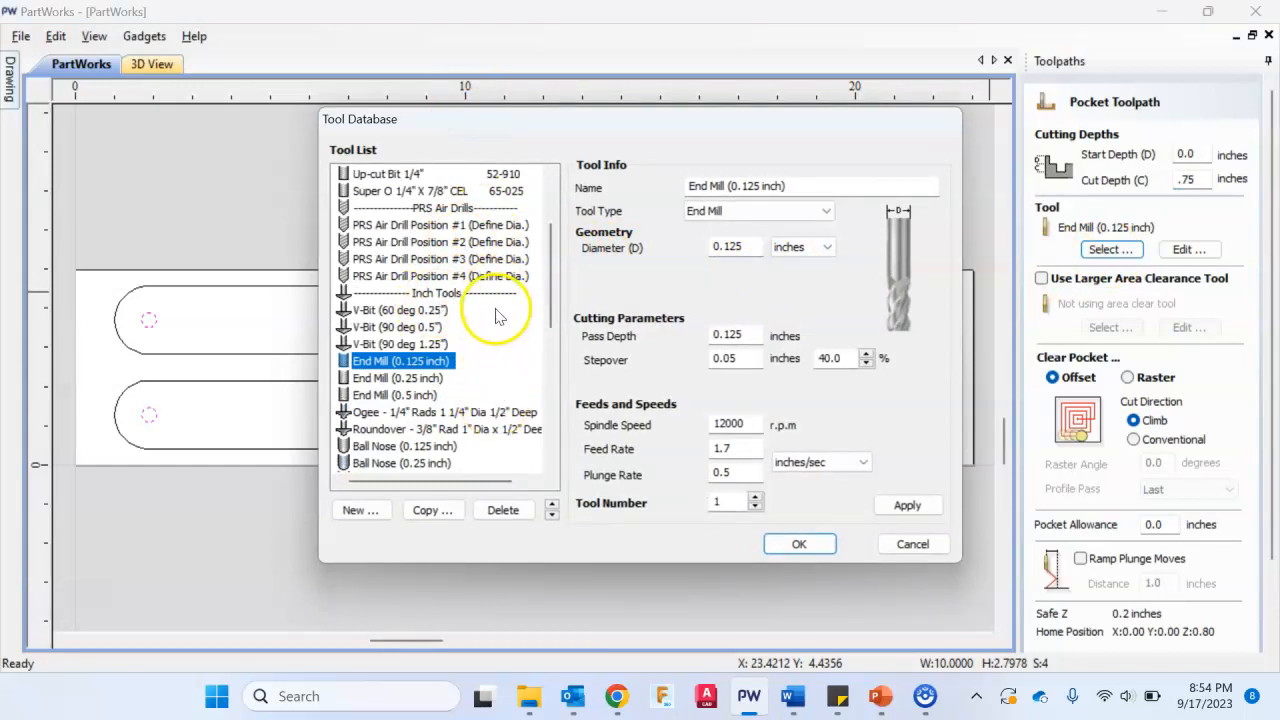
left_click(406, 380)
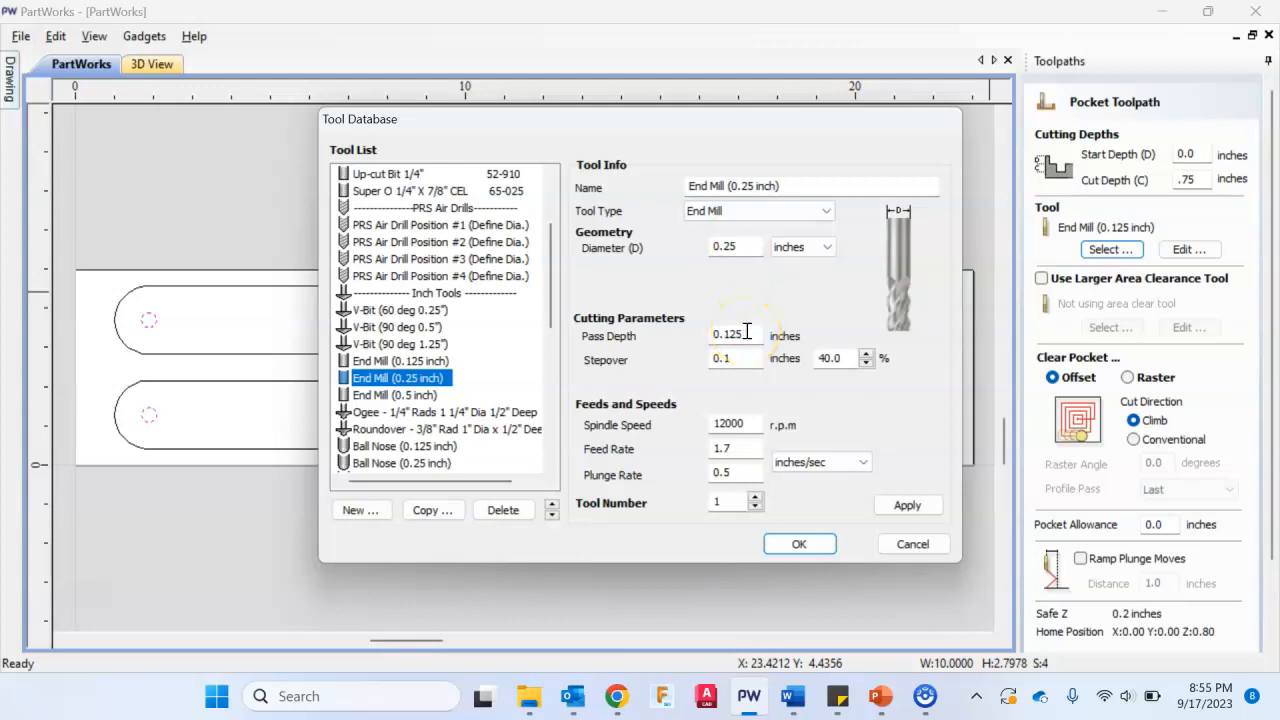
left_click_drag(746, 331, 727, 336)
key("BackSpace")
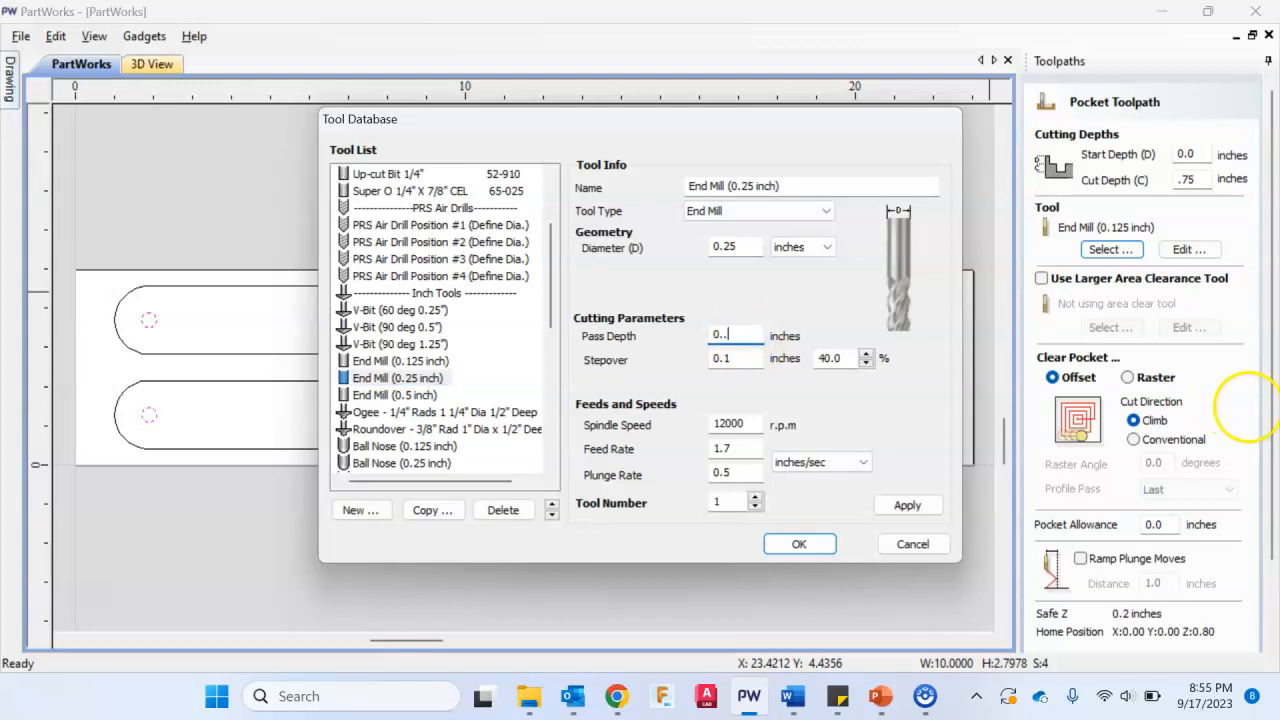
type("05")
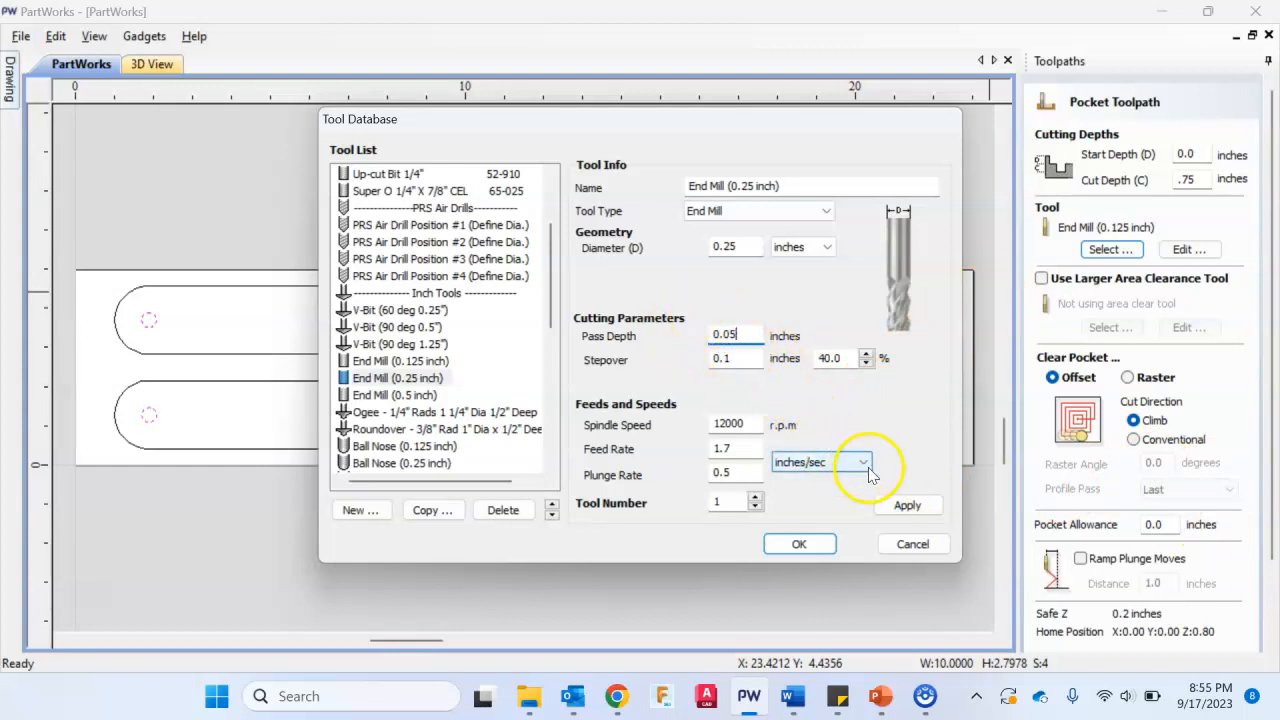
left_click(907, 505)
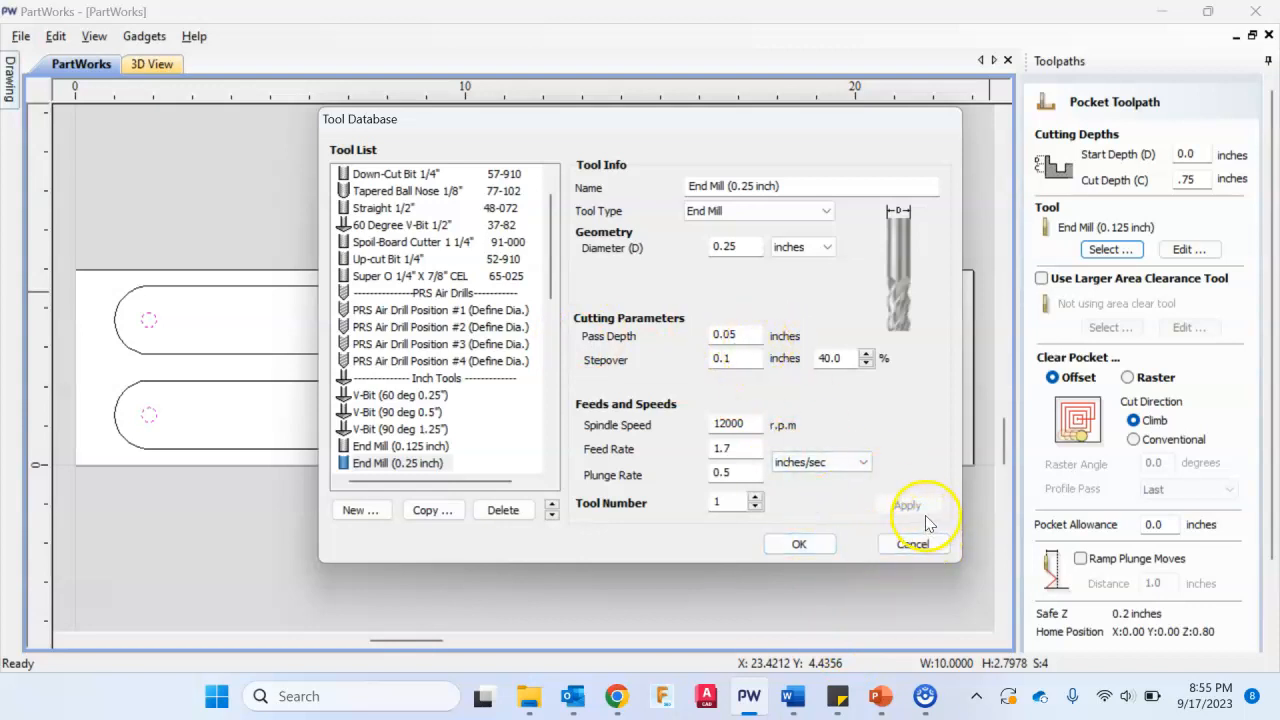
left_click(799, 544)
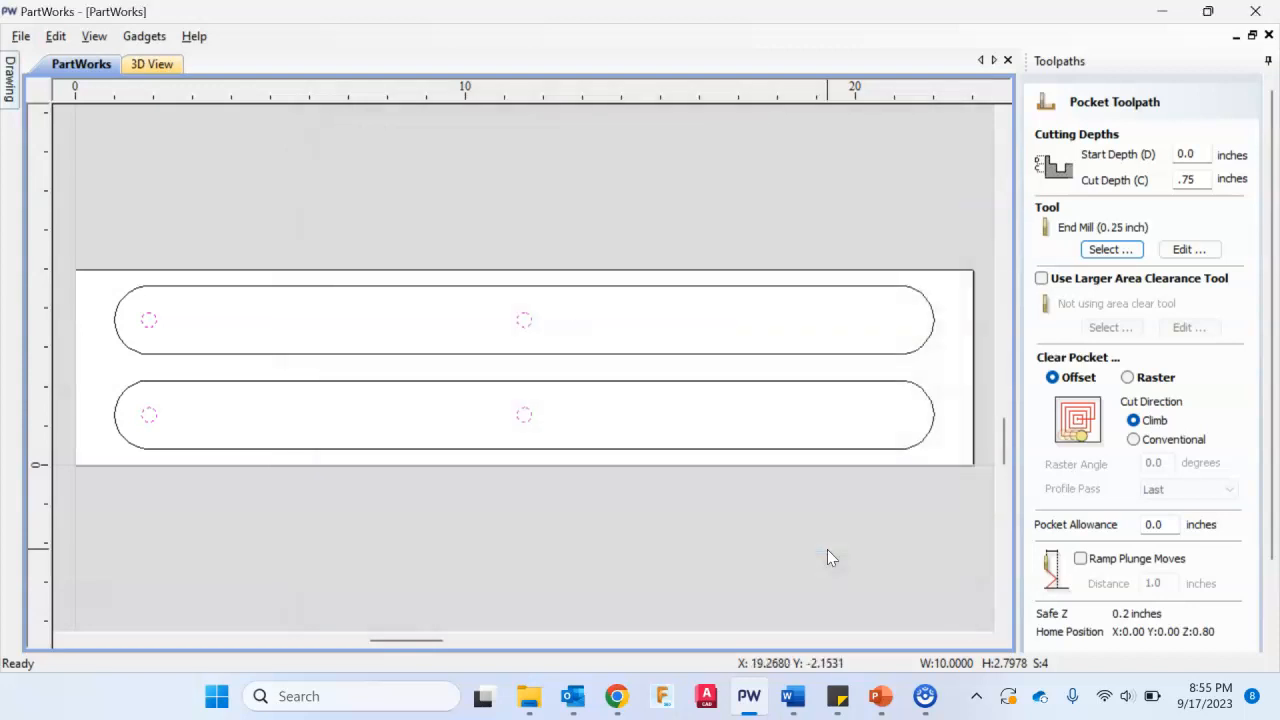
Step: Calculate the pocket toolpath for the four holes and preview its cut on the board
scroll(1143, 255, "down", 2)
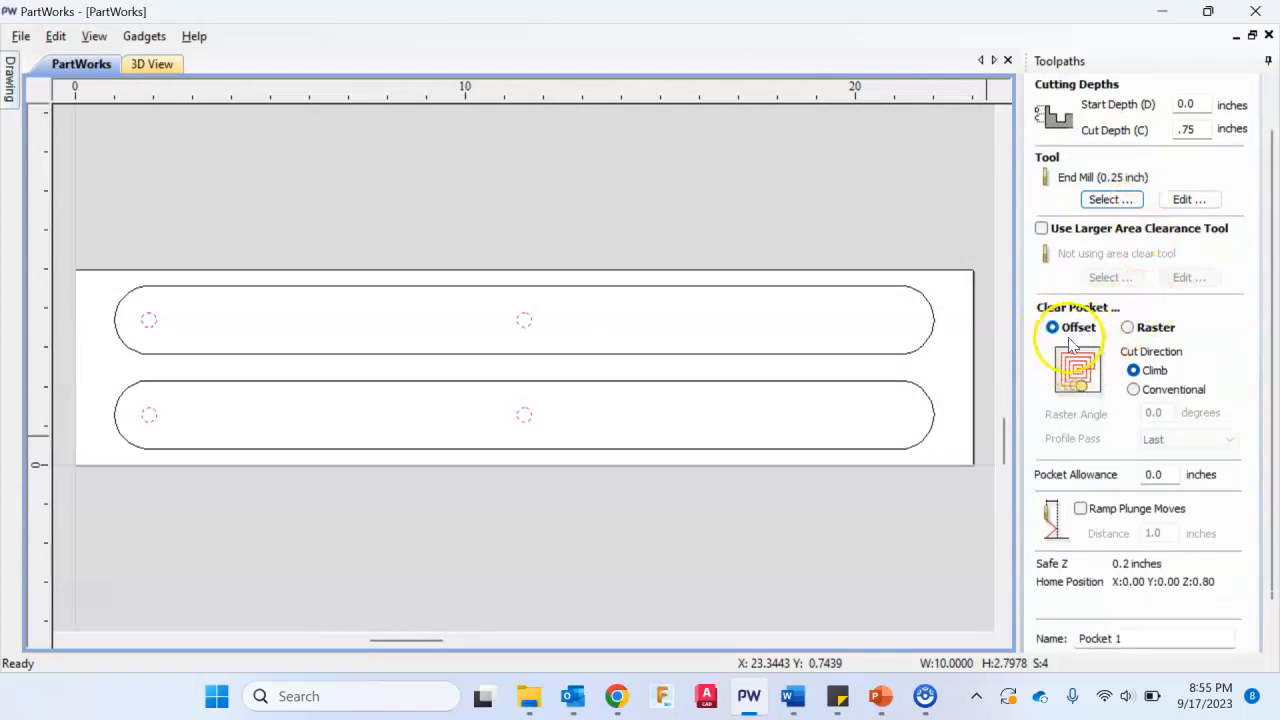
scroll(1077, 343, "down", 2)
left_click(1098, 628)
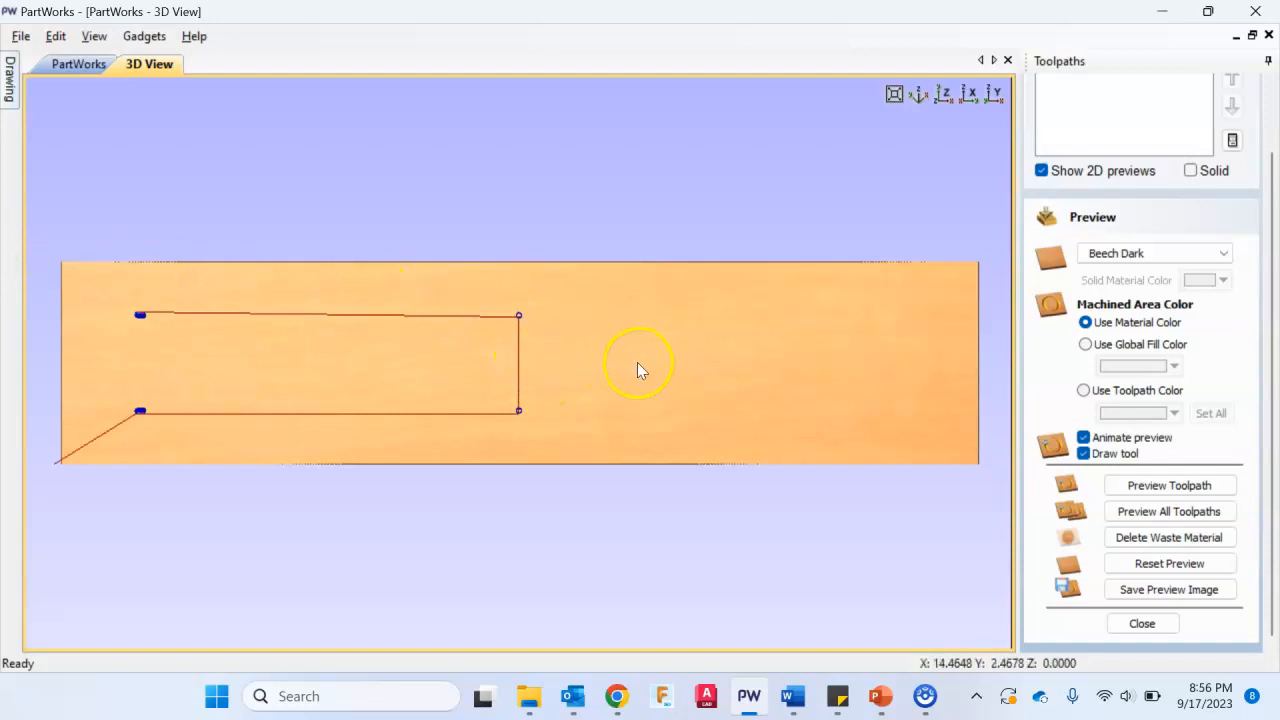
left_click(1152, 496)
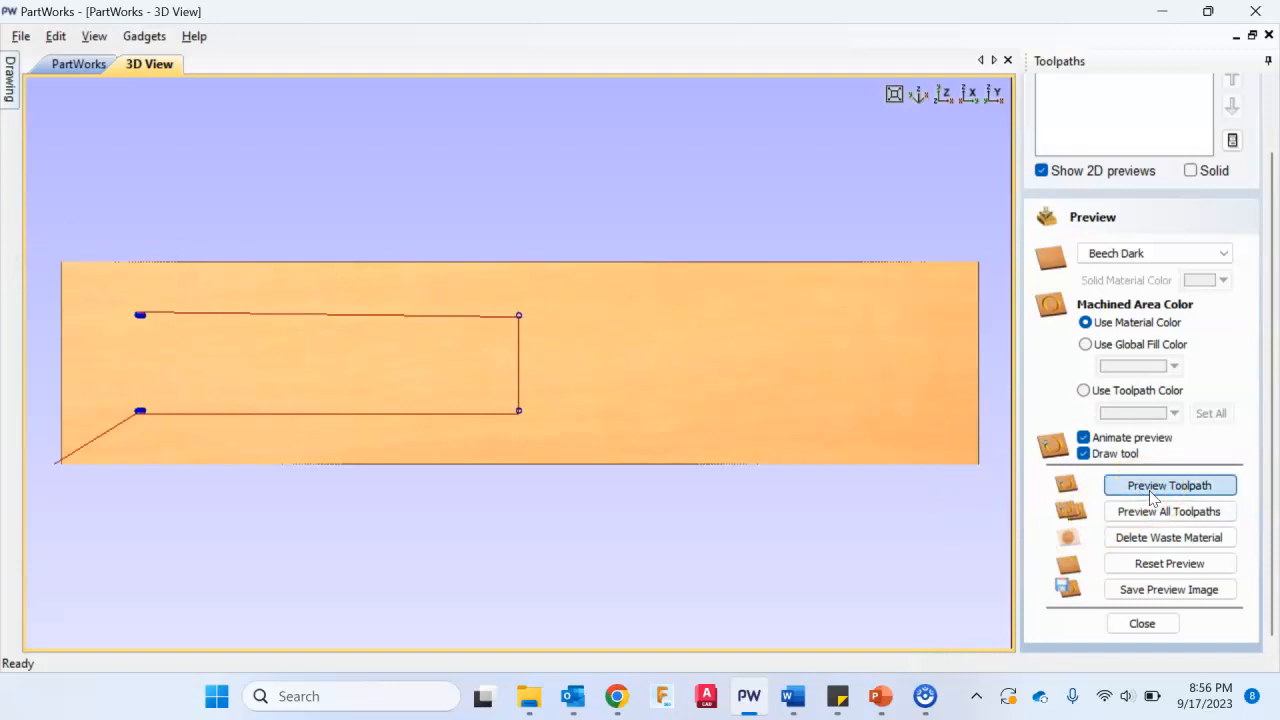
left_click(895, 510)
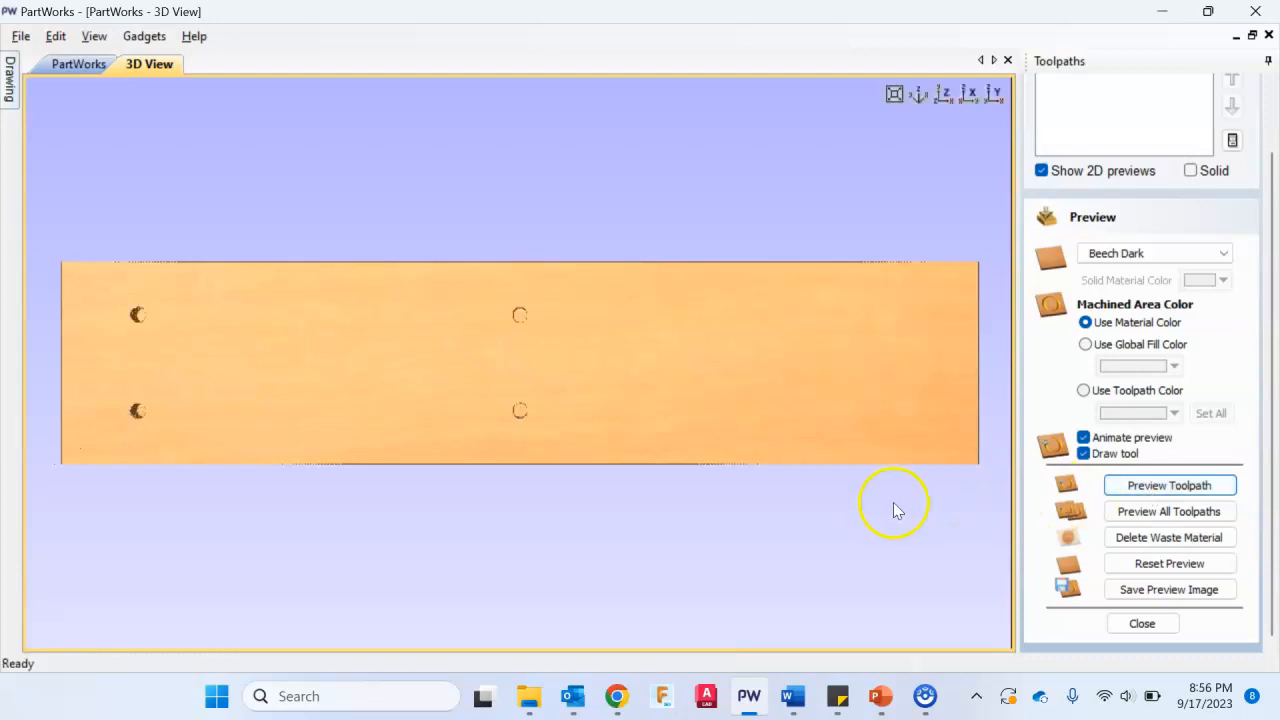
Step: Color the machined areas with the global fill color, inspect the holes in 3D and close the preview
left_click(1086, 344)
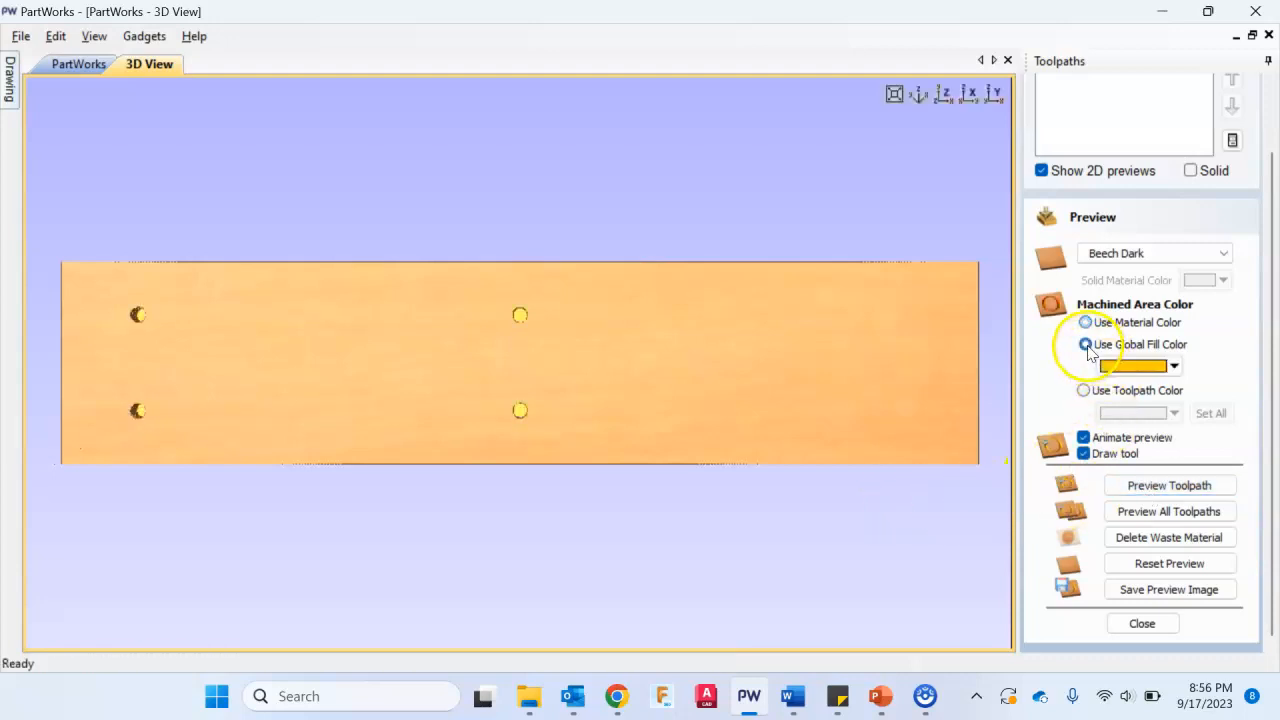
left_click_drag(375, 411, 949, 203)
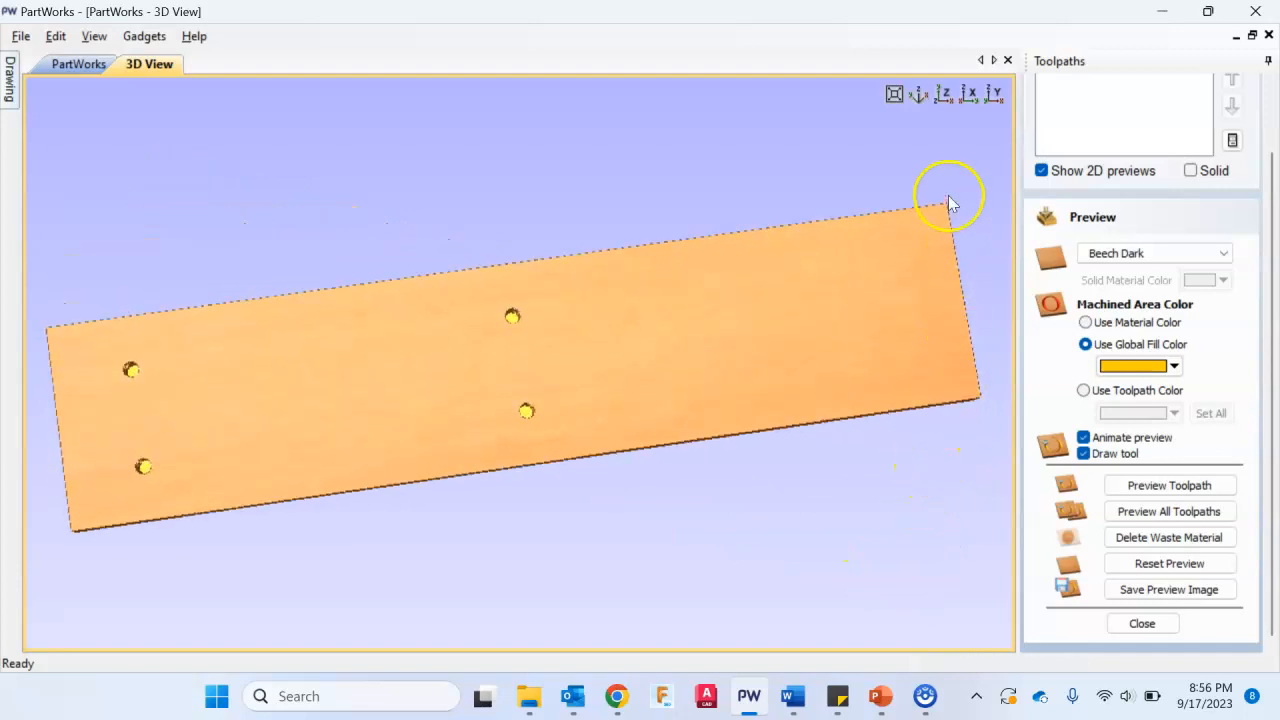
left_click(927, 99)
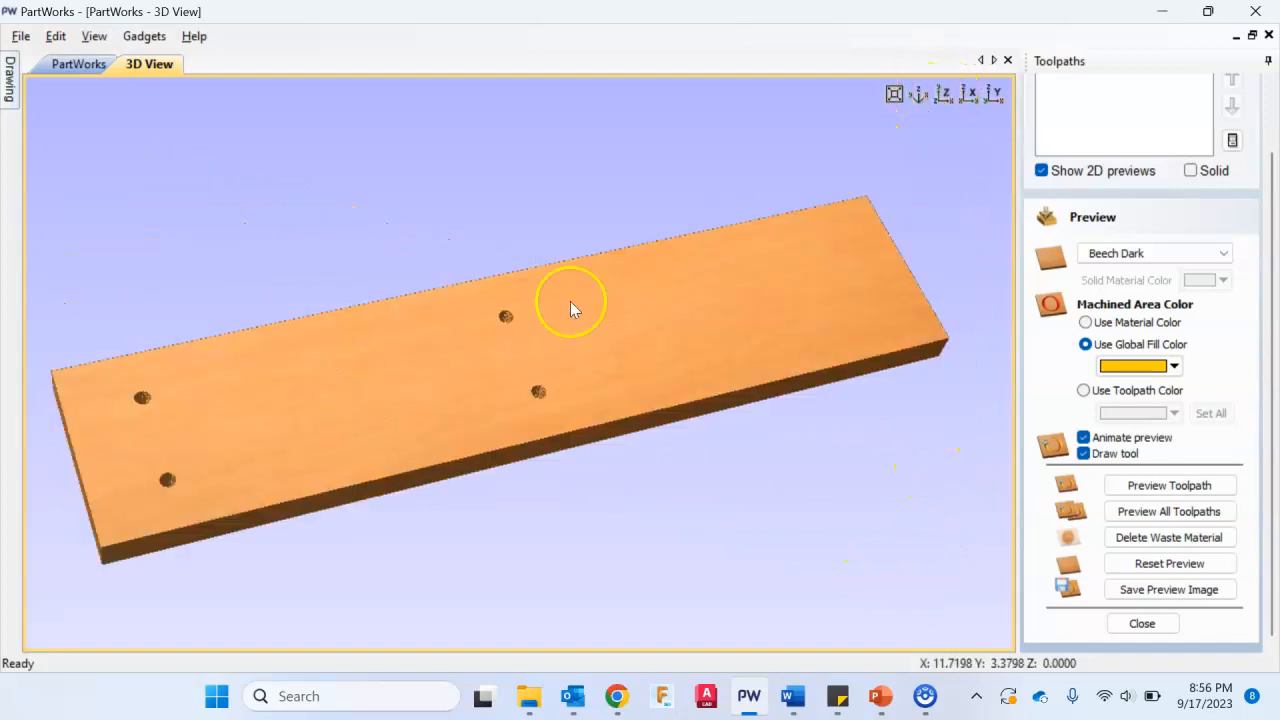
left_click(943, 96)
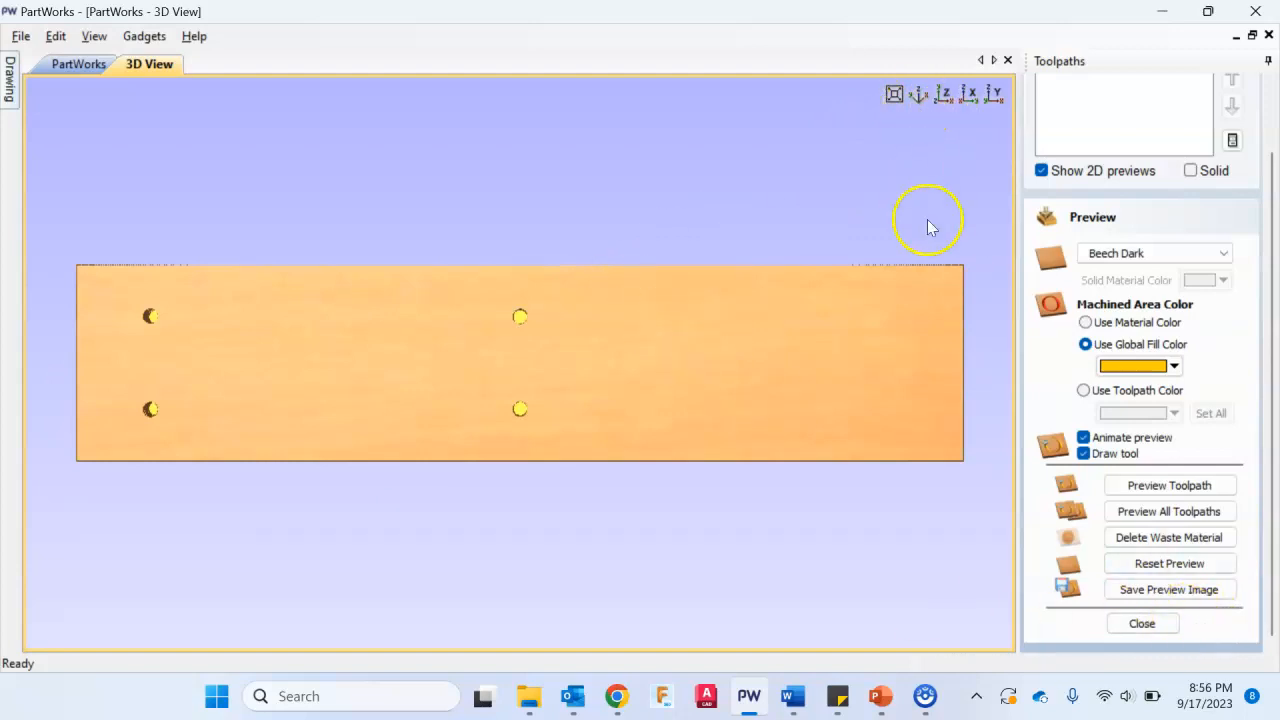
scroll(930, 230, "down", 2)
scroll(783, 229, "down", 1)
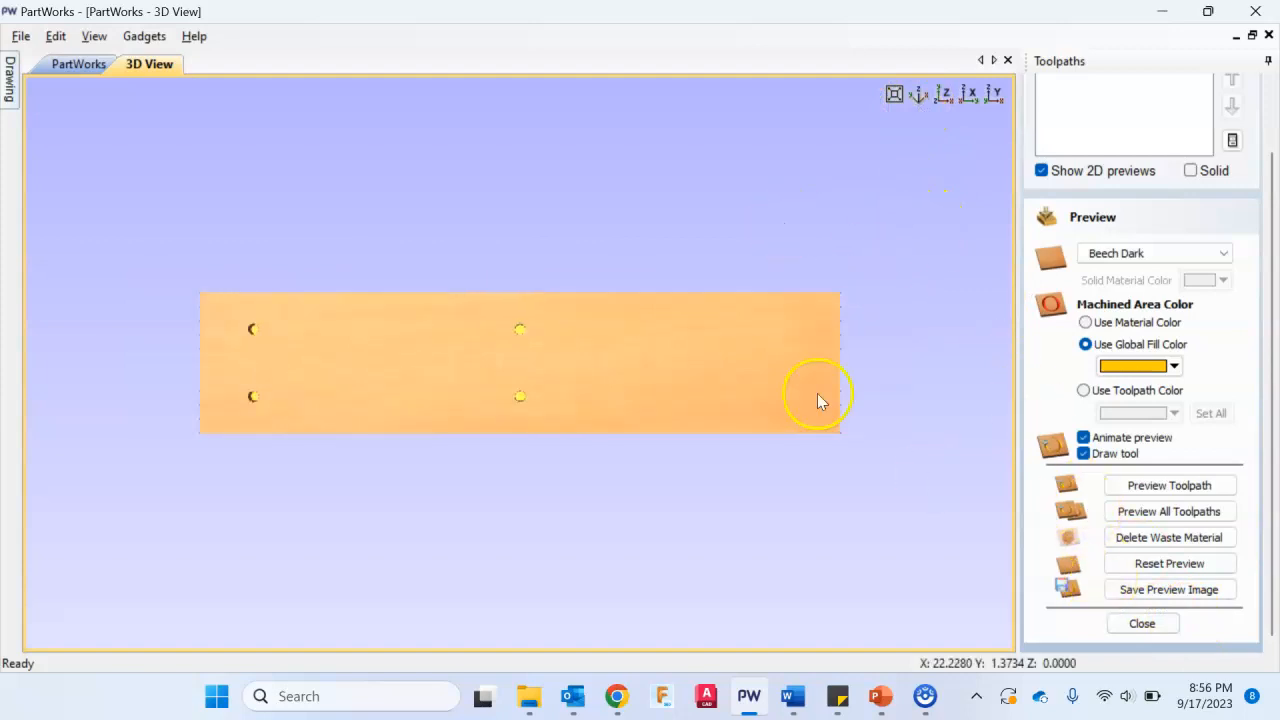
left_click(1142, 623)
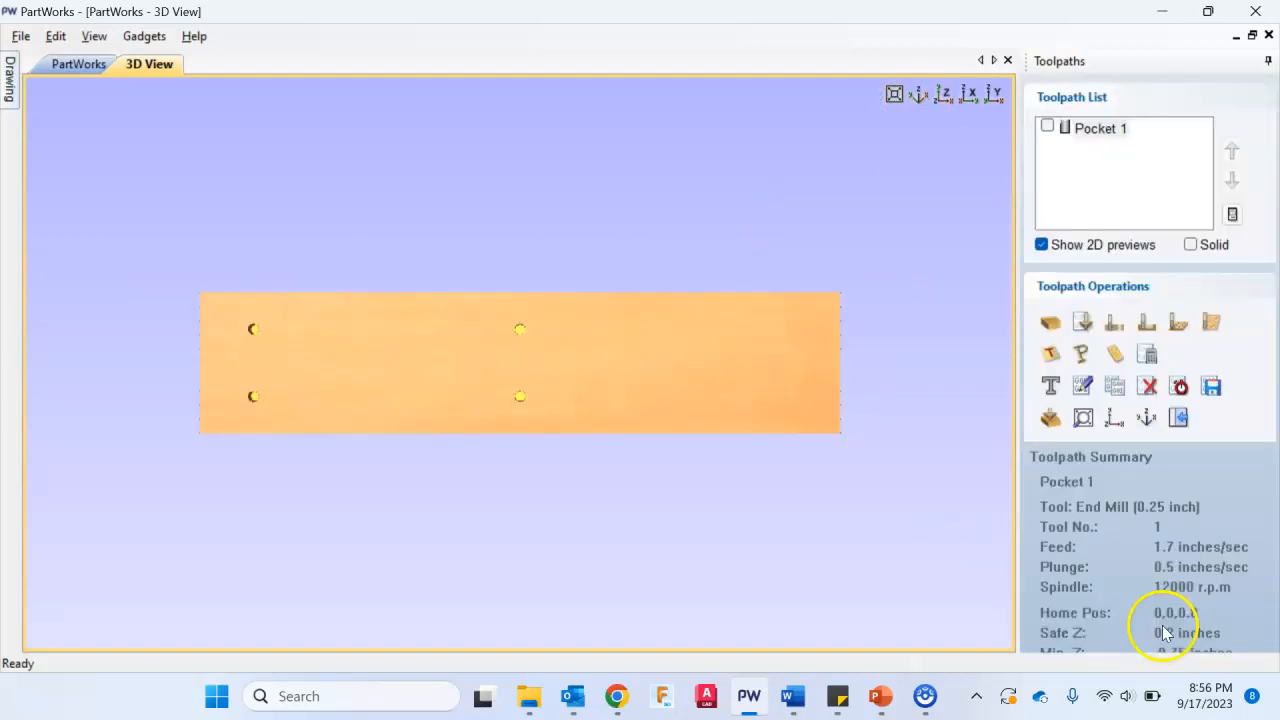
Step: Start a 2D Profile toolpath on both long rounded outlines, with a 0.75 inch cut depth
left_click(80, 70)
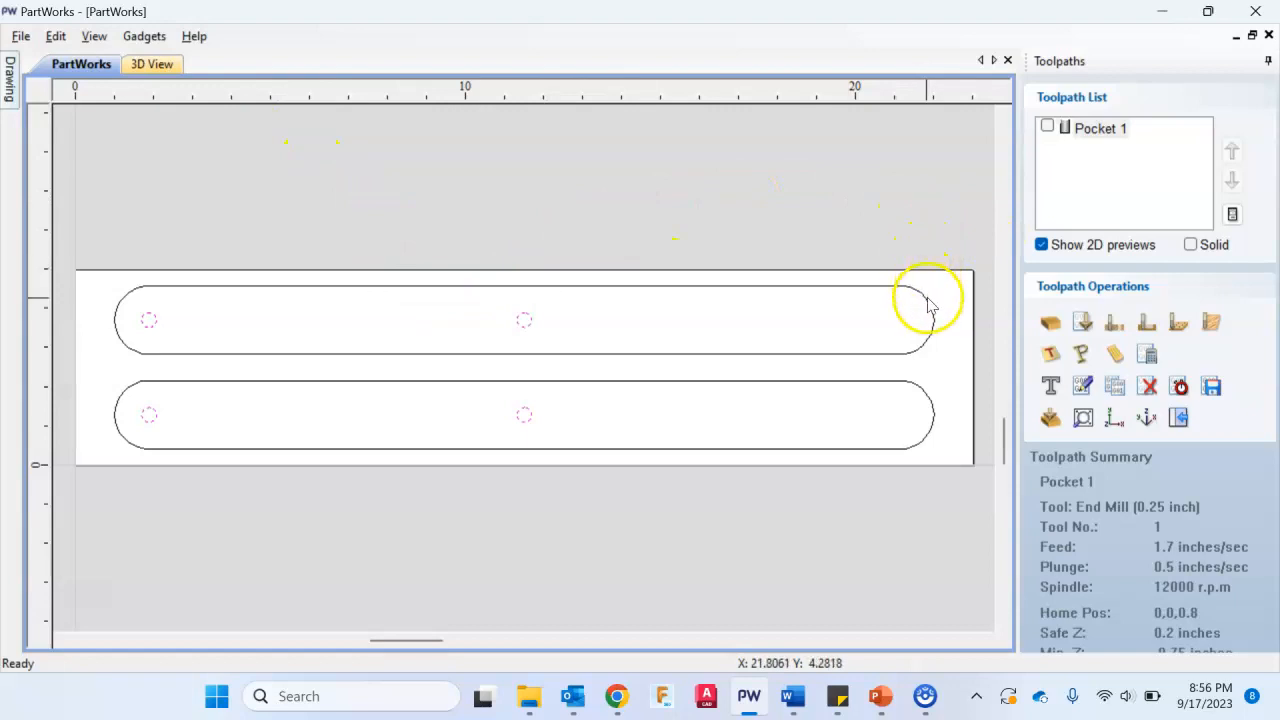
left_click(594, 353)
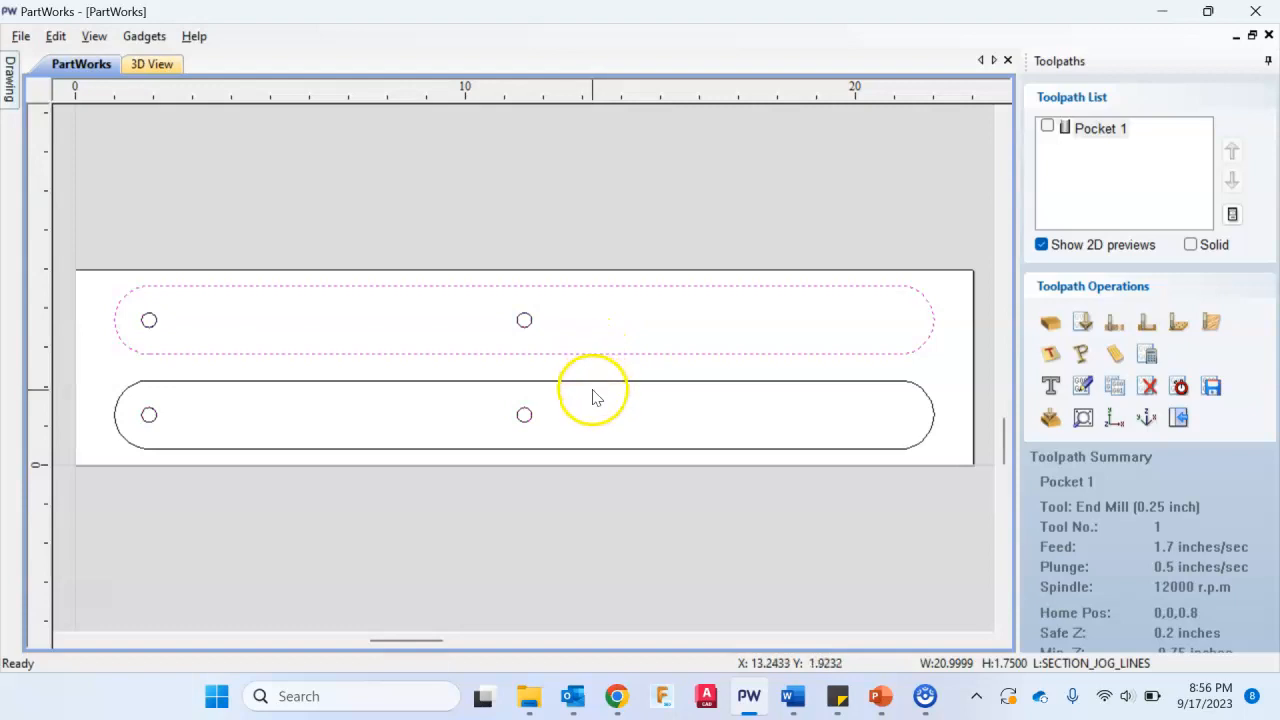
left_click(581, 381, "shift")
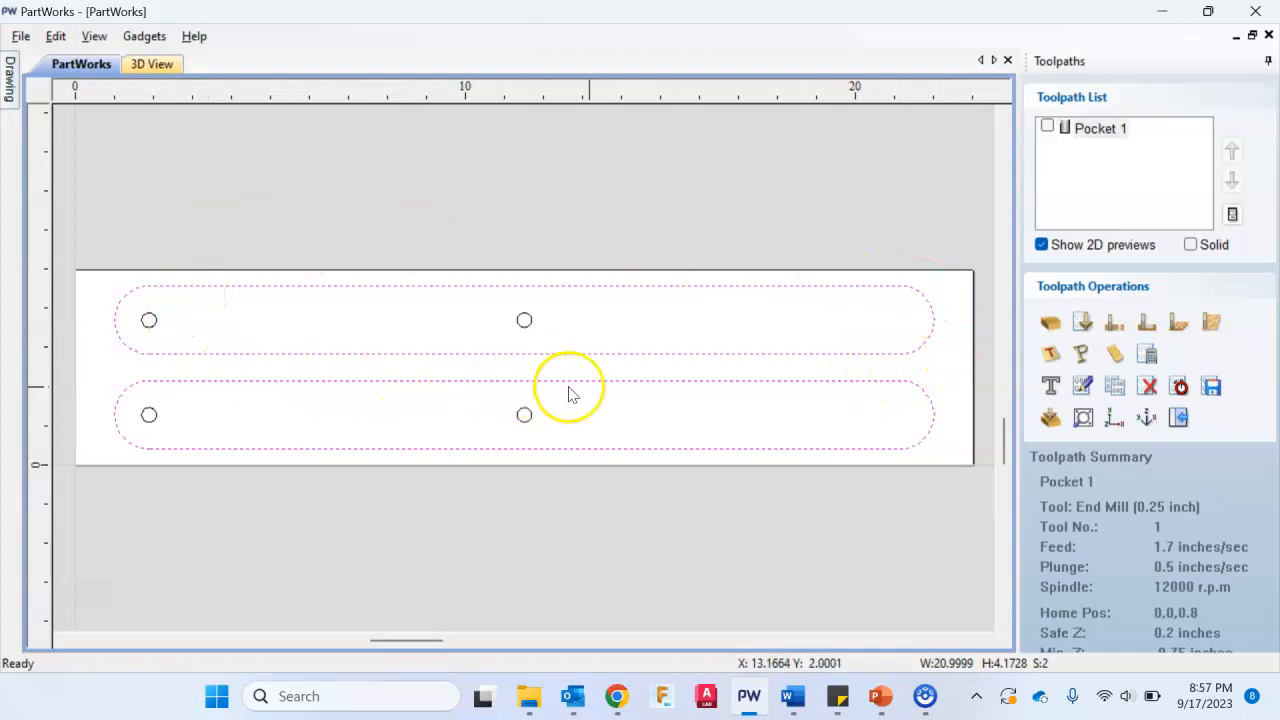
left_click(1116, 330)
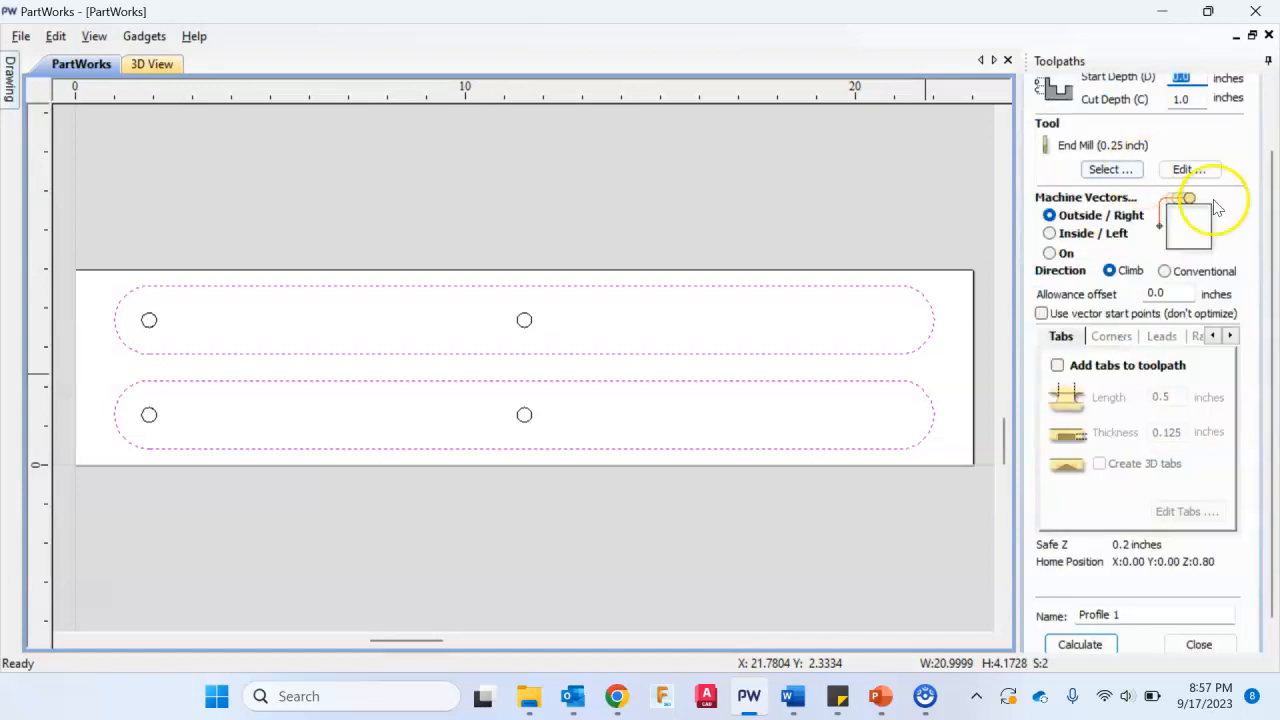
scroll(1223, 214, "up", 2)
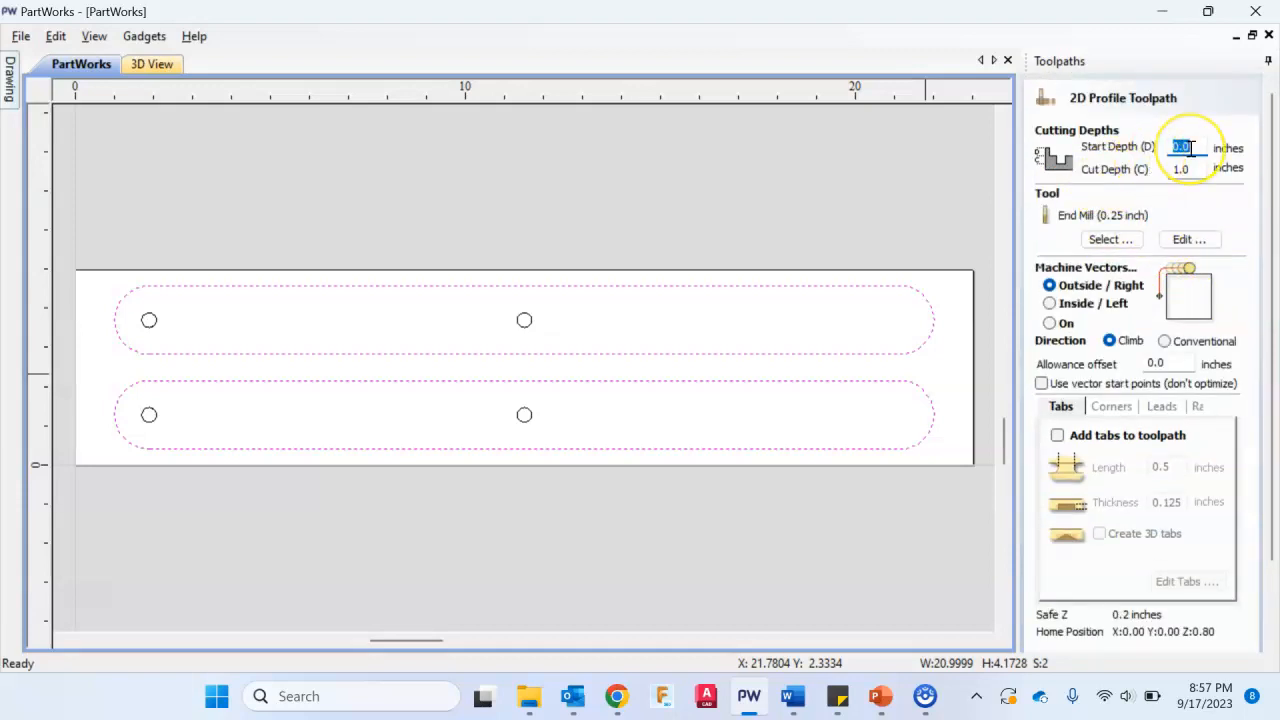
scroll(1191, 149, "up", 1)
left_click(1183, 174)
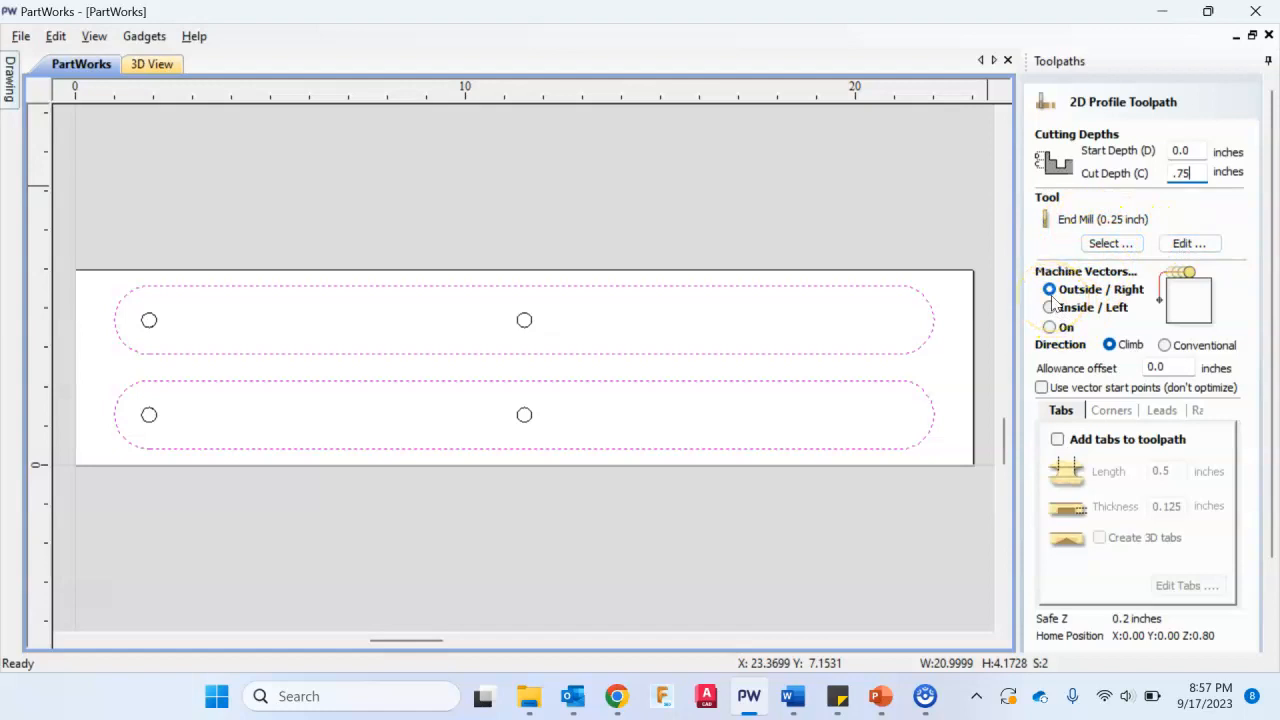
Step: Calculate the outside profile toolpath for both outlines and show its path in the 2D view
scroll(1068, 450, "down", 3)
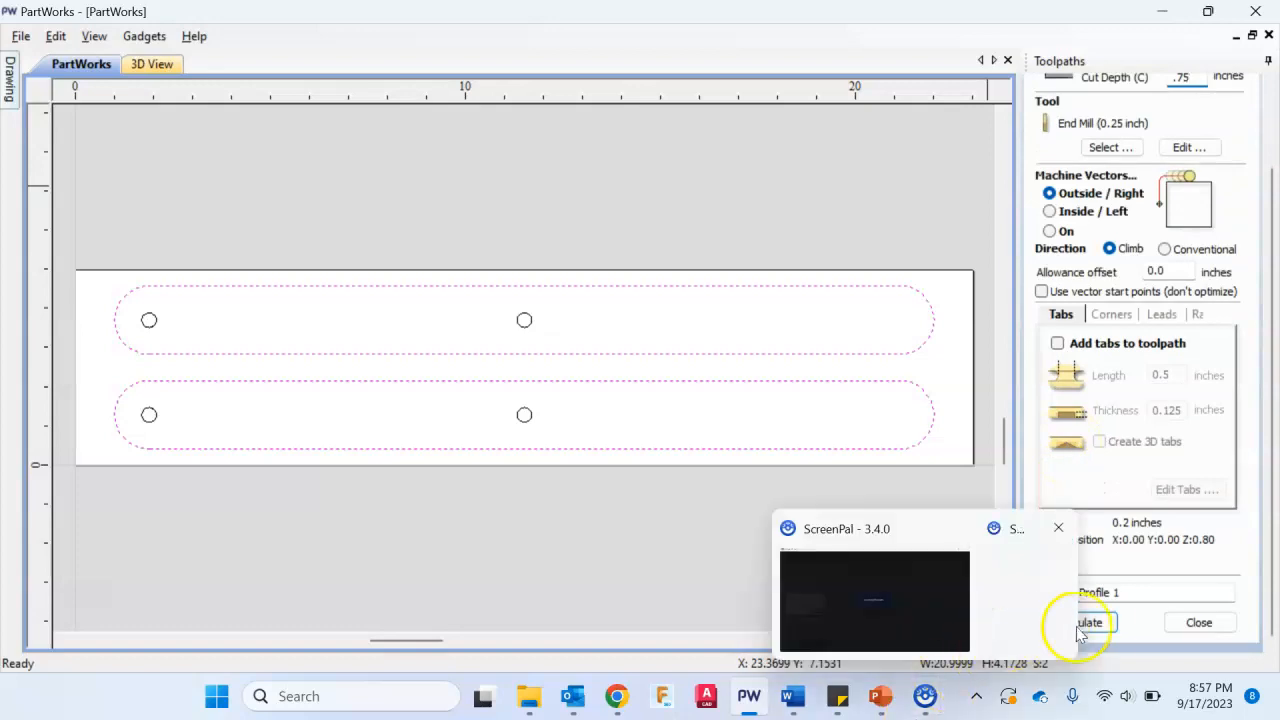
left_click(1082, 622)
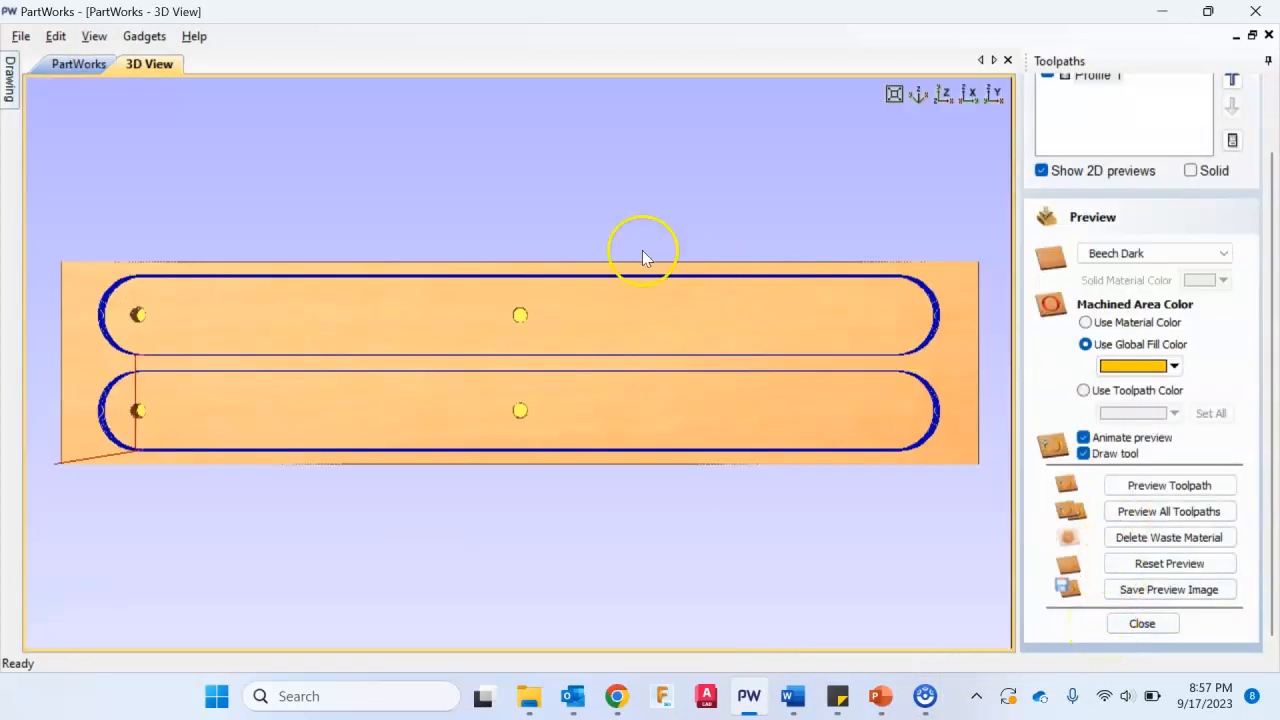
left_click(66, 64)
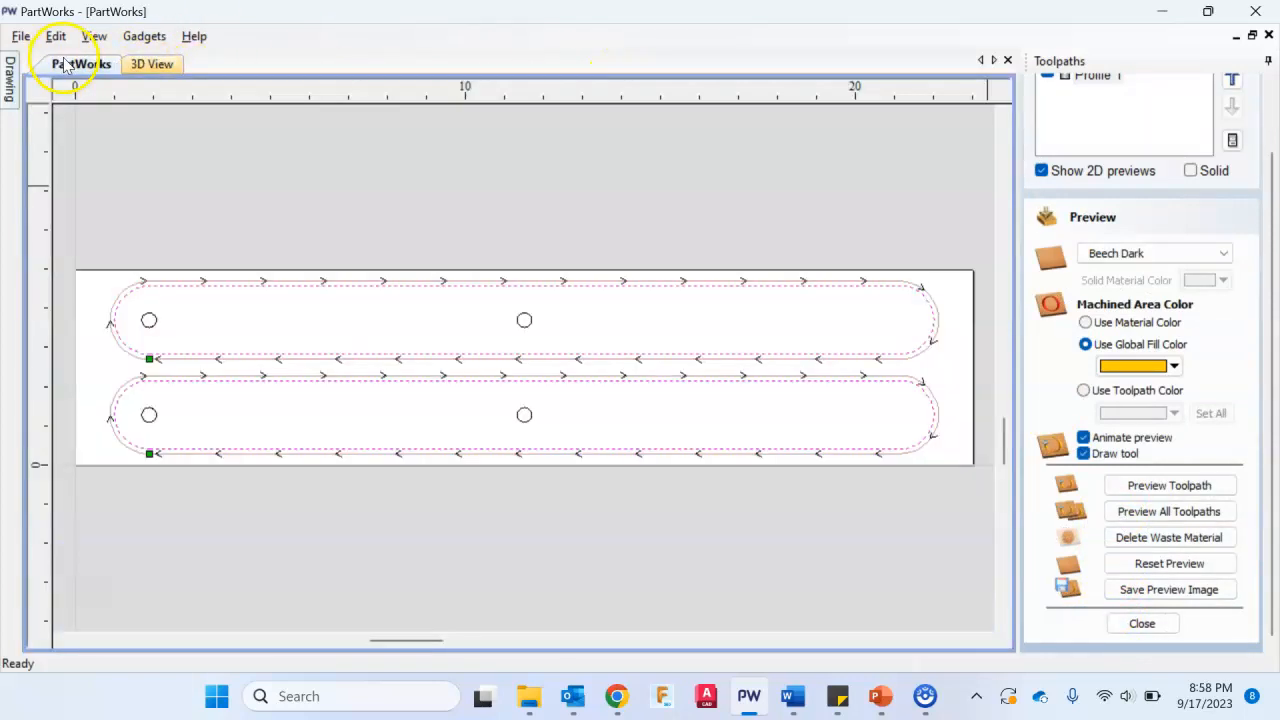
Step: Examine the profile toolpath around both long rounded outlines in 2D, including its direction, start points and spacing from the board edges
scroll(151, 363, "up", 2)
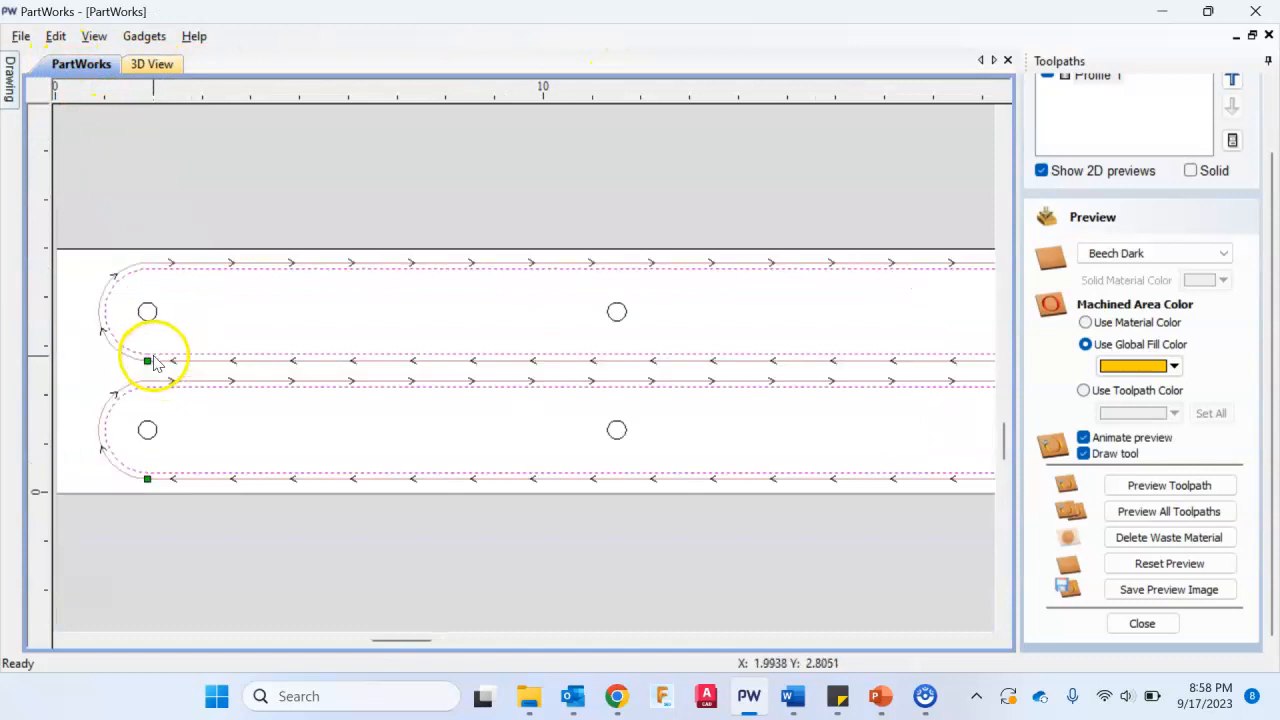
scroll(251, 366, "up", 1)
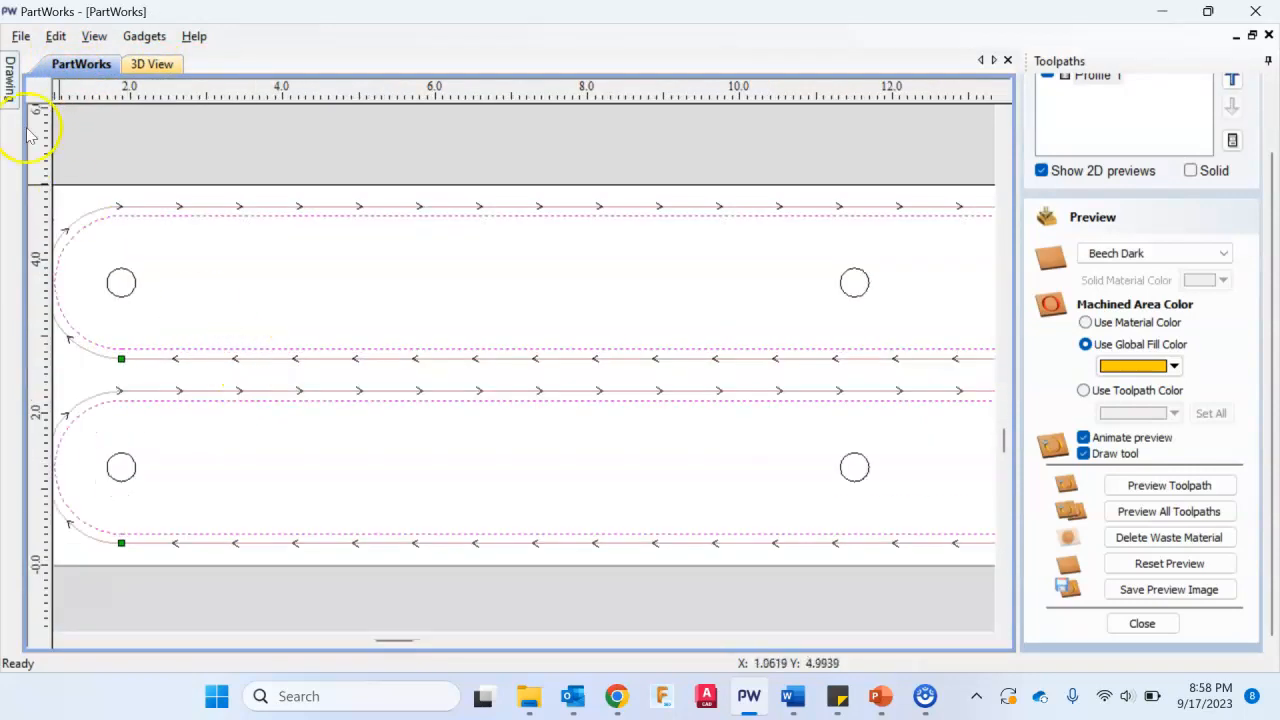
scroll(100, 175, "down", 2)
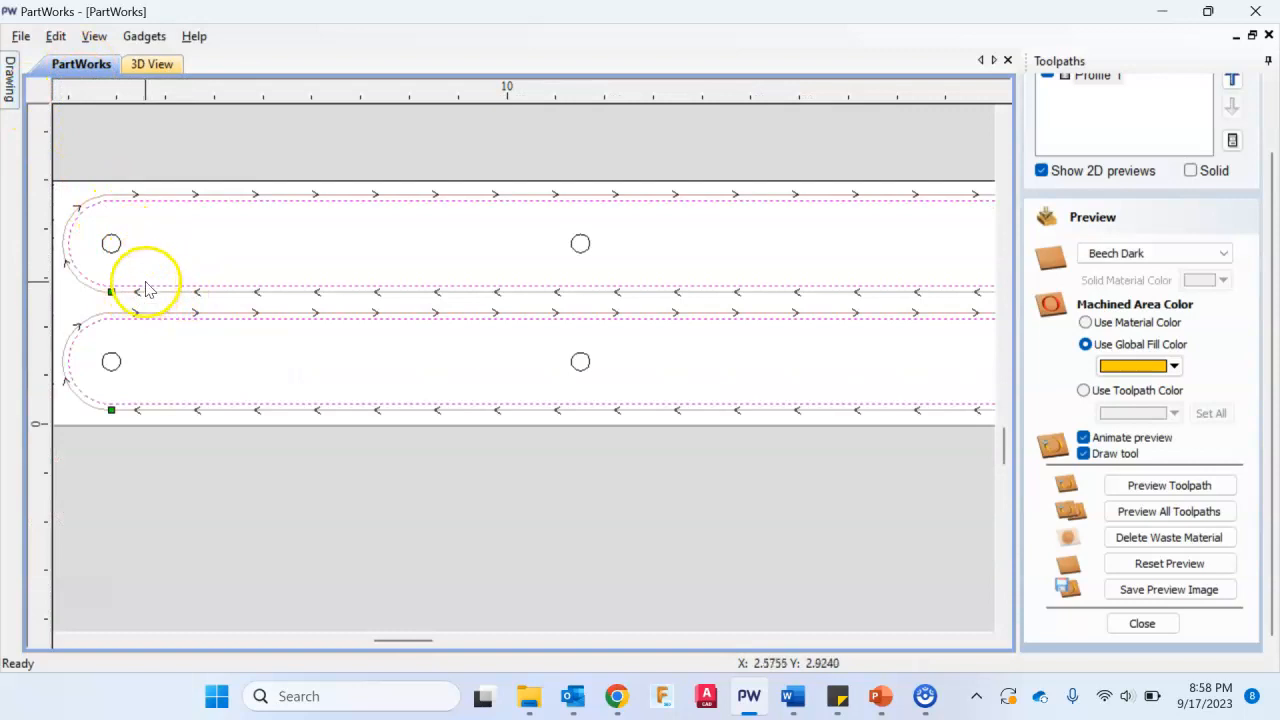
scroll(145, 289, "up", 1)
scroll(735, 130, "down", 2)
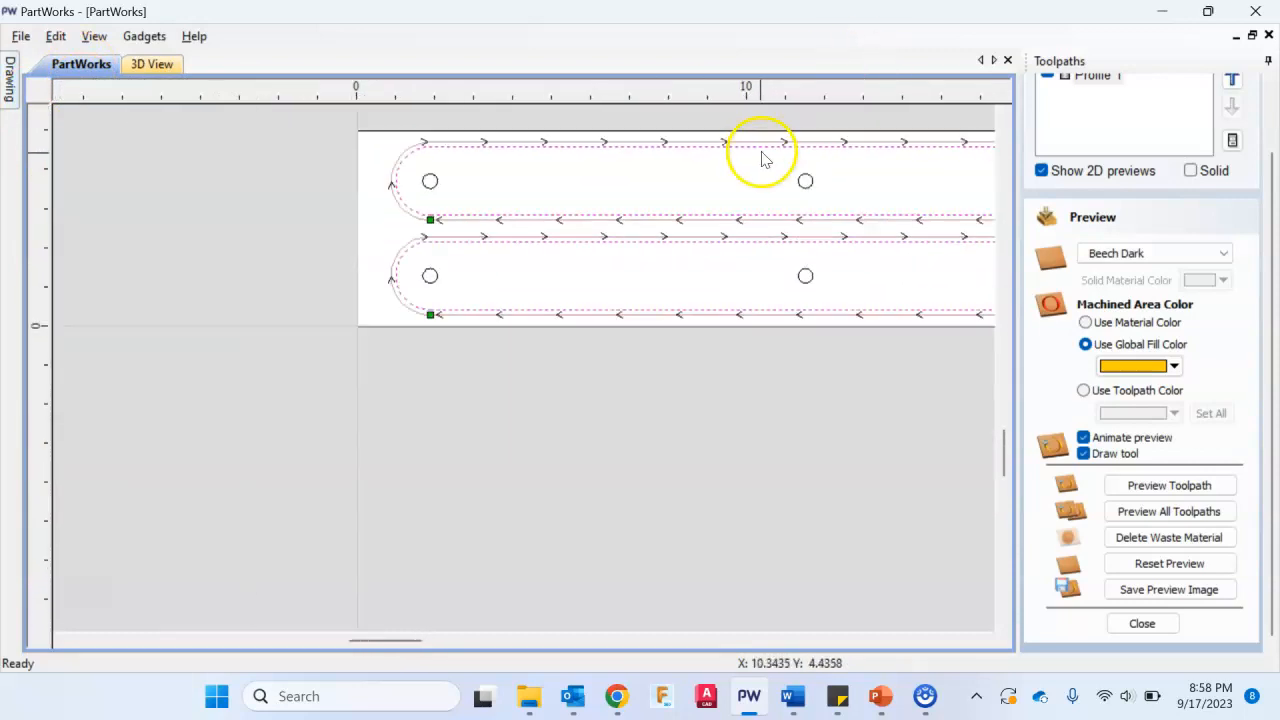
middle_click_drag(652, 195, 388, 294)
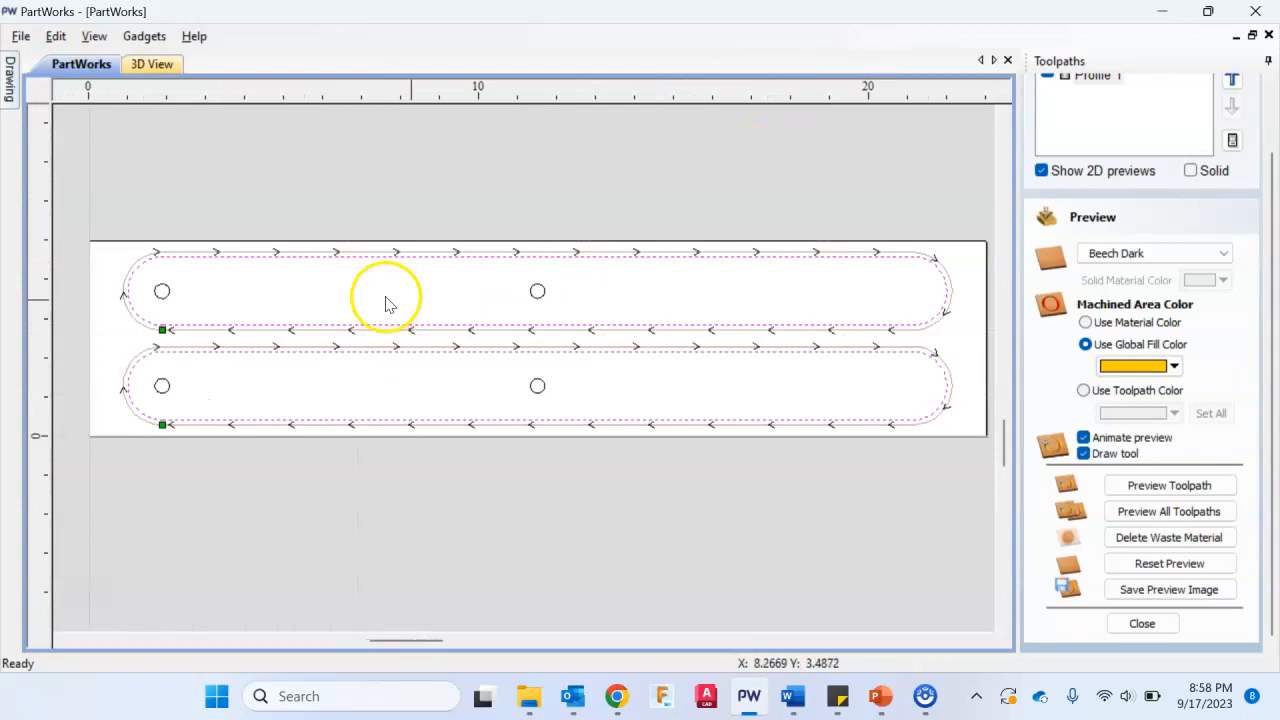
scroll(535, 331, "up", 3)
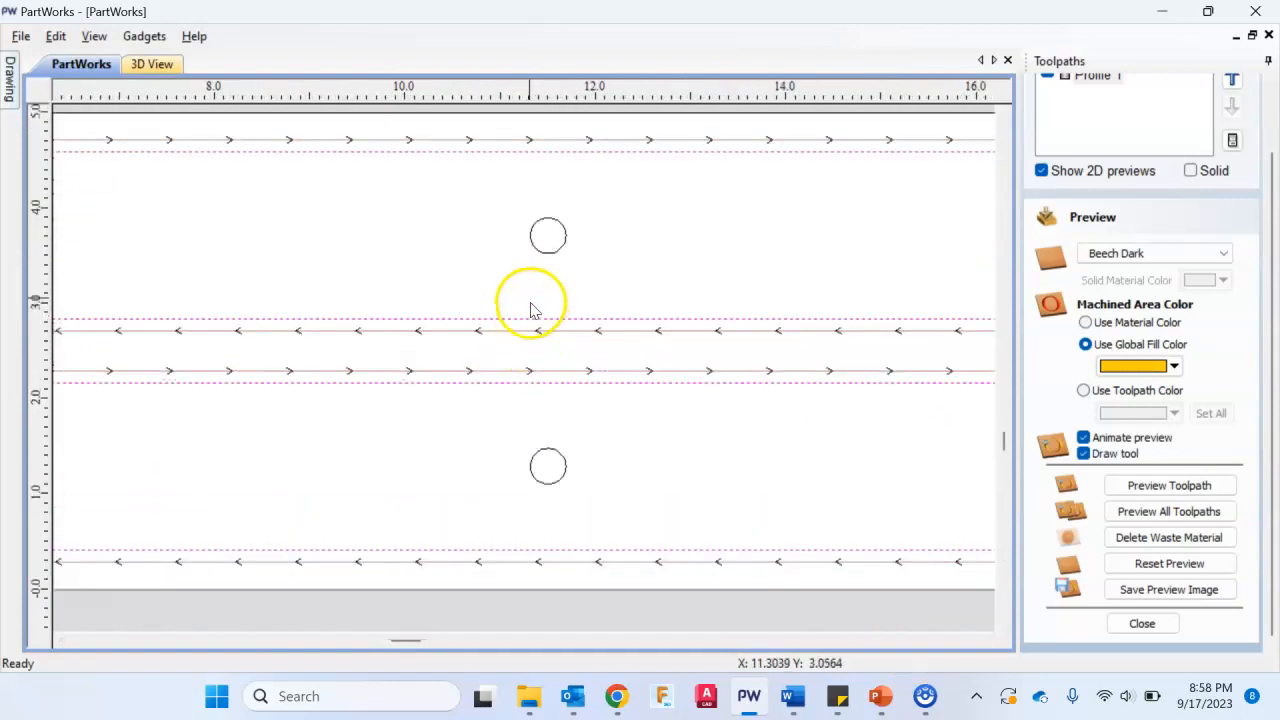
scroll(831, 251, "down", 4)
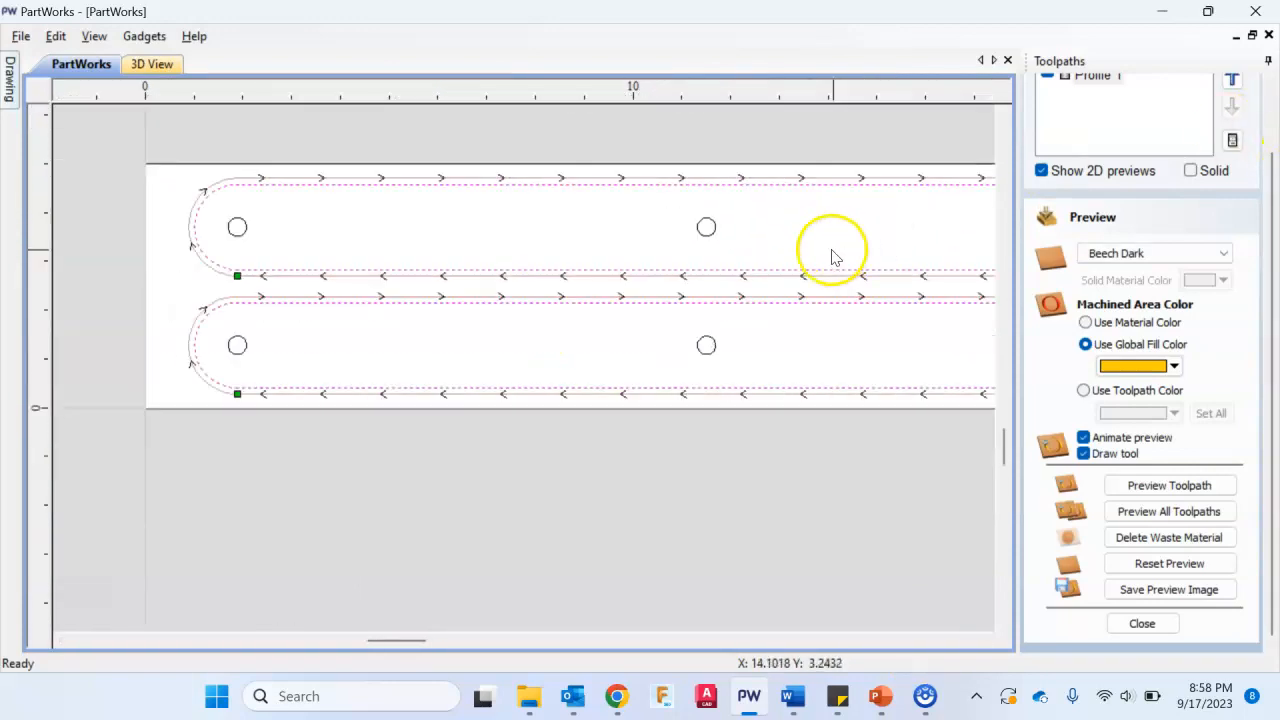
middle_click_drag(813, 257, 546, 277)
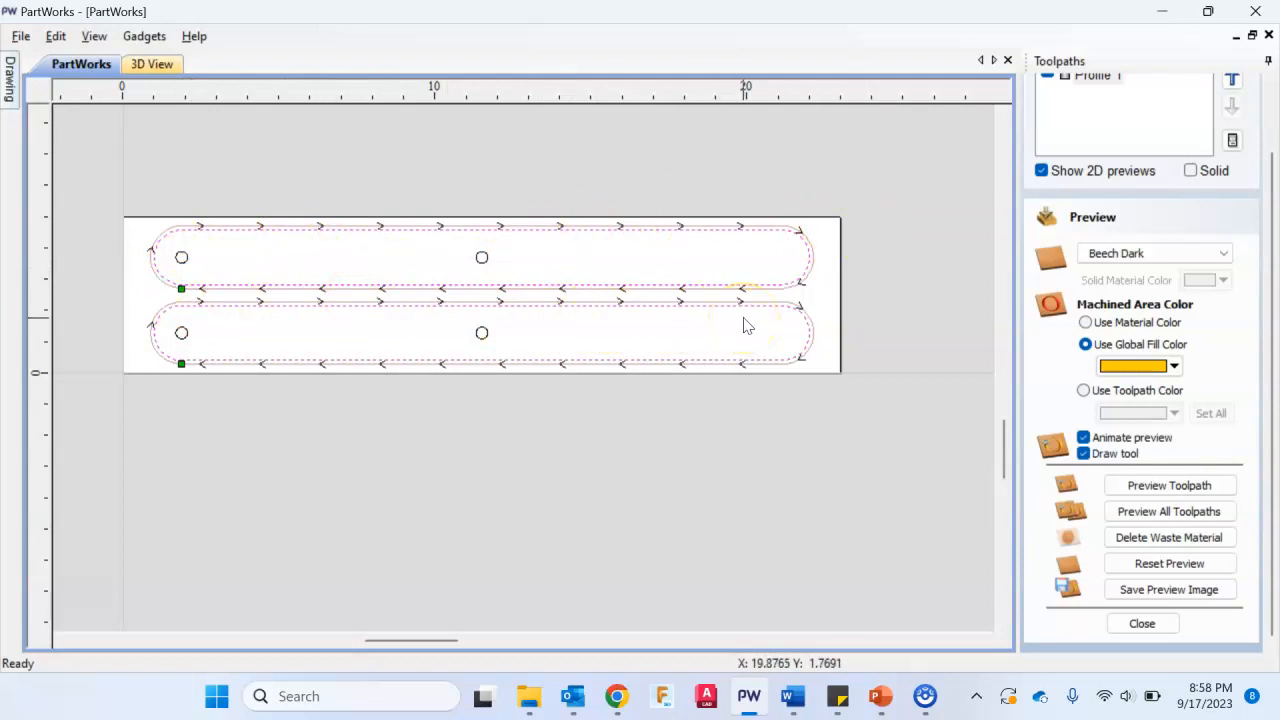
scroll(744, 325, "up", 1)
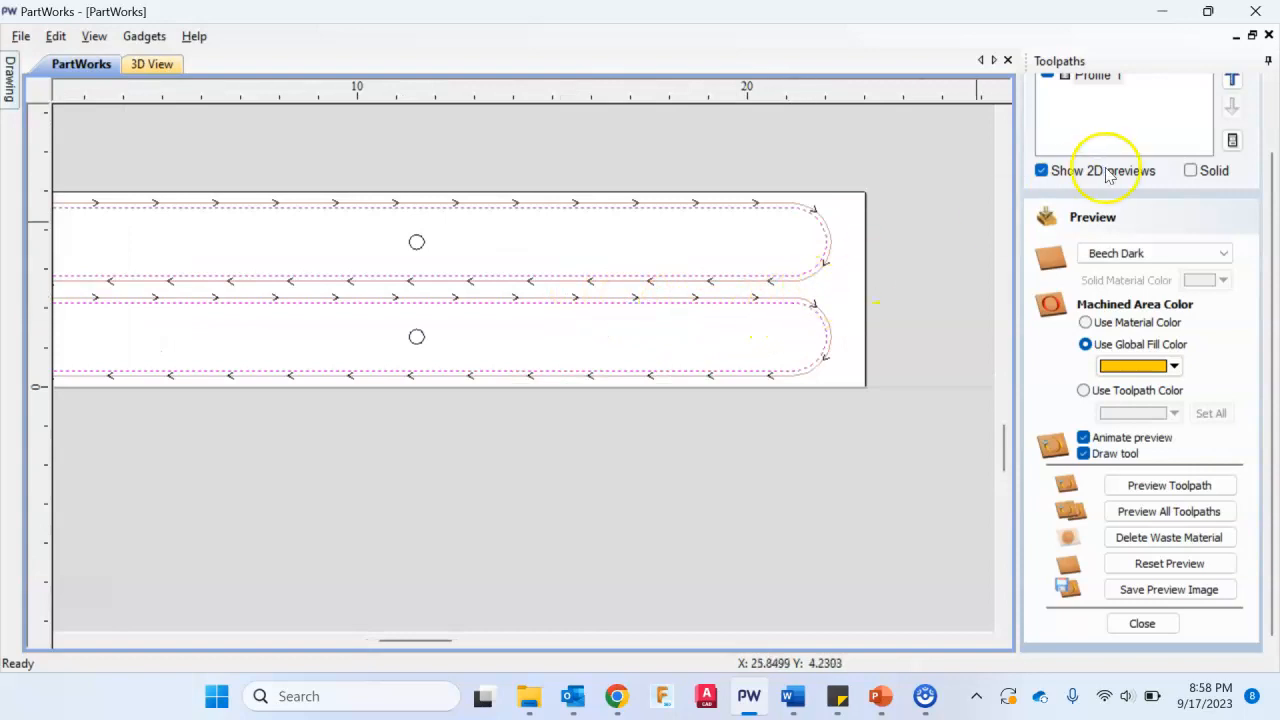
Step: Reopen the Profile 1 toolpath settings, review the tab options and close the settings without changes
double_click(1108, 80)
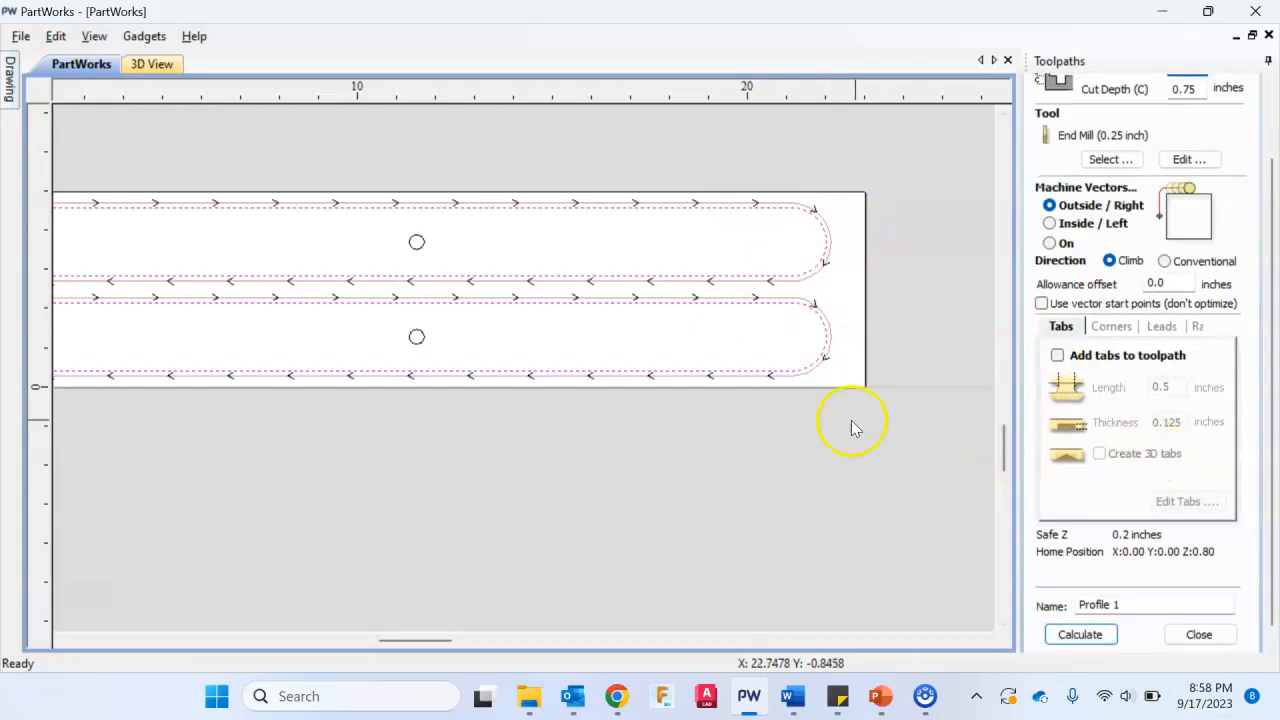
scroll(850, 428, "down", 2)
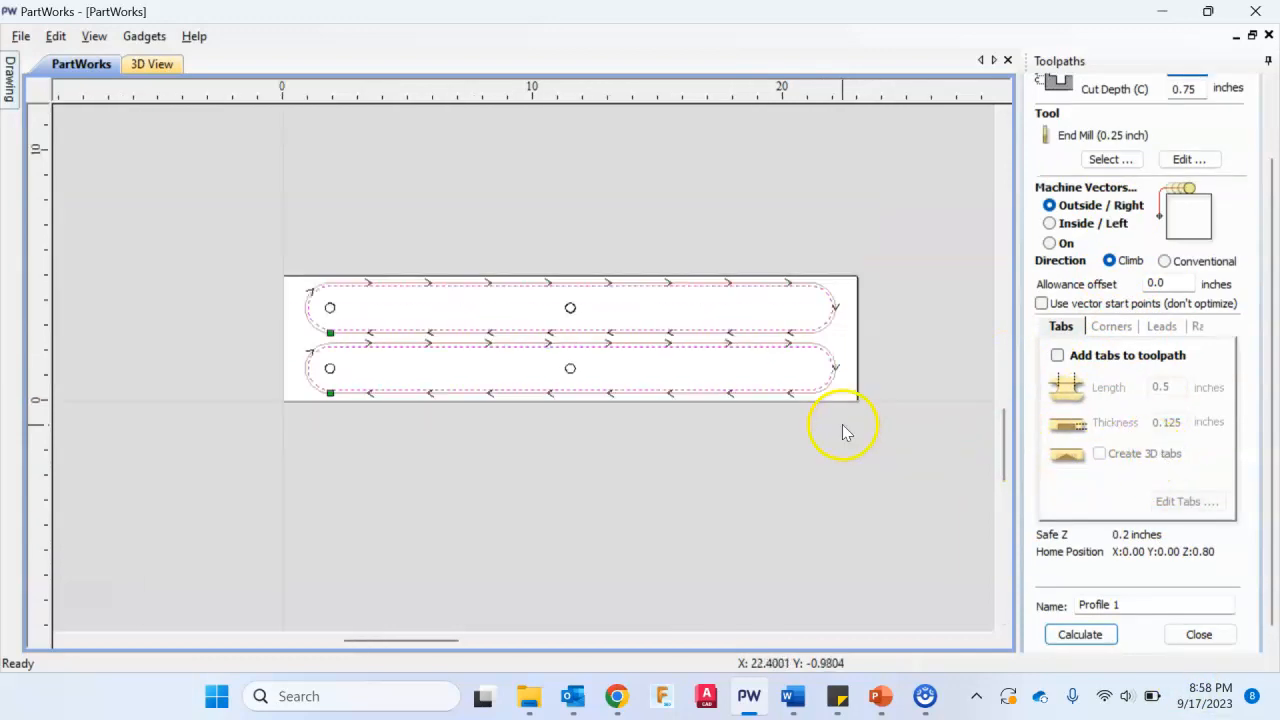
left_click(1218, 642)
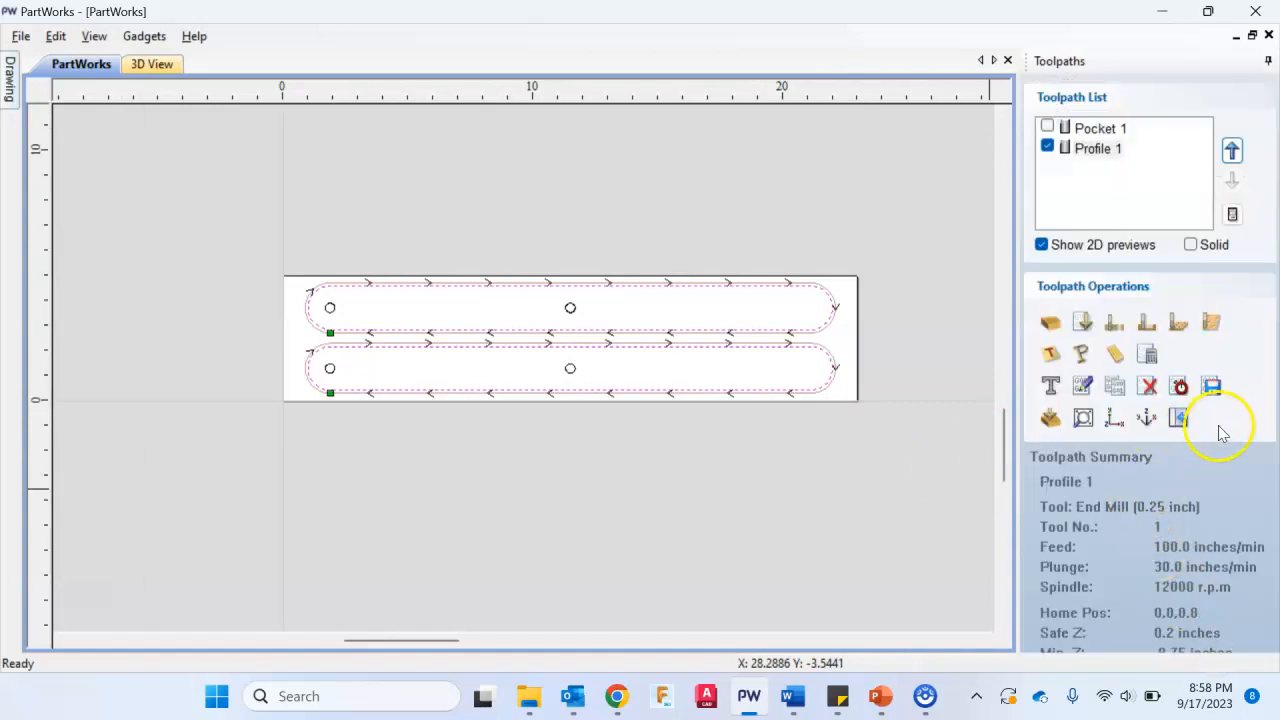
Step: Preview the Profile 1 toolpath's cut on the board in the 3D view
left_click(154, 64)
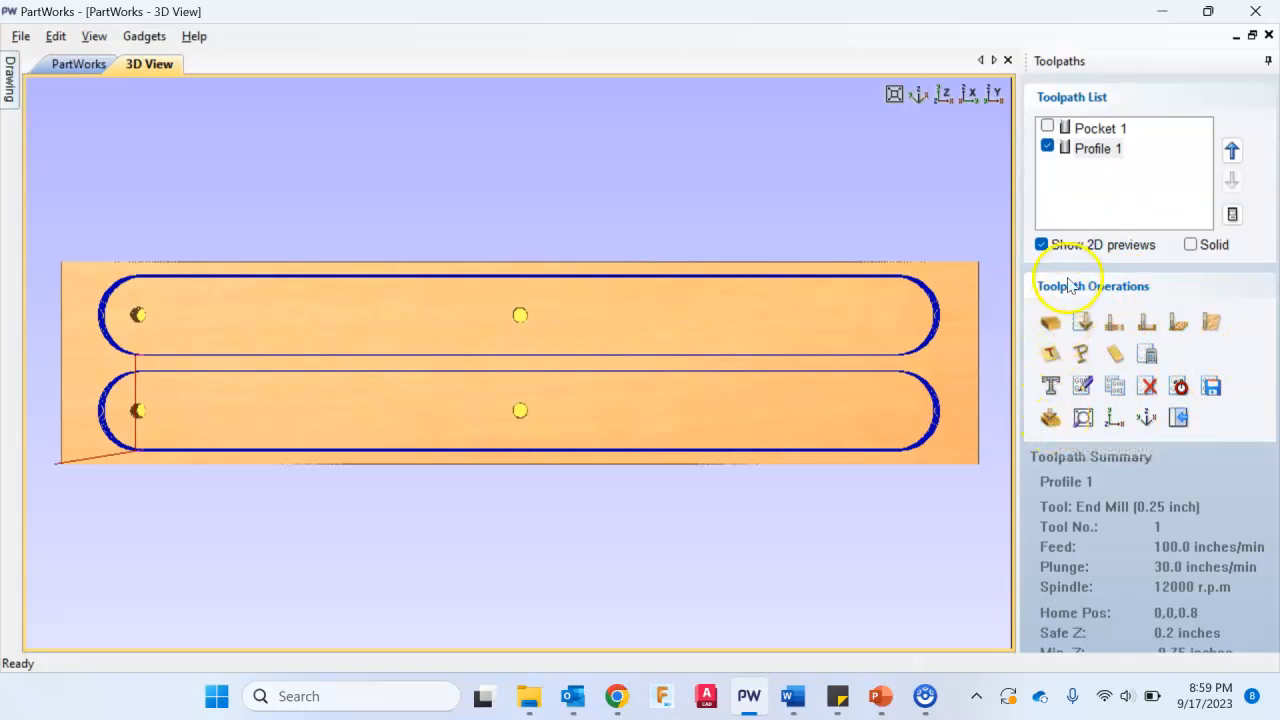
left_click(1058, 433)
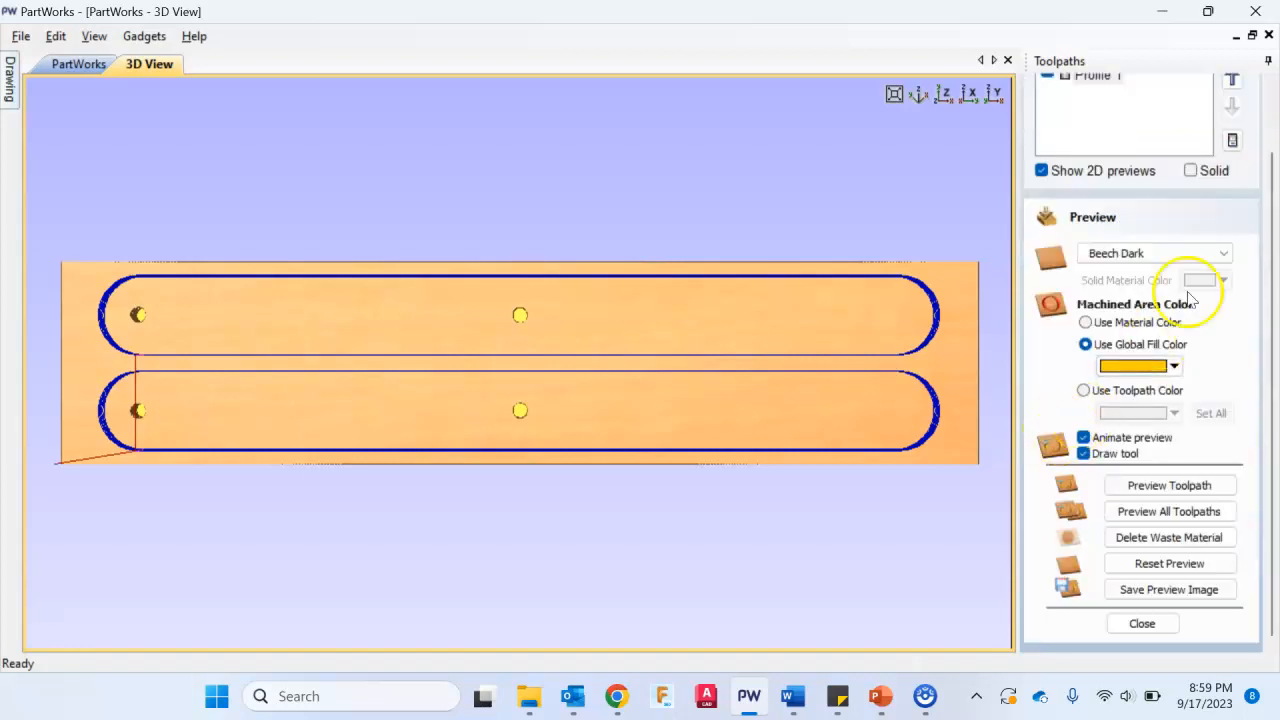
left_click(1172, 488)
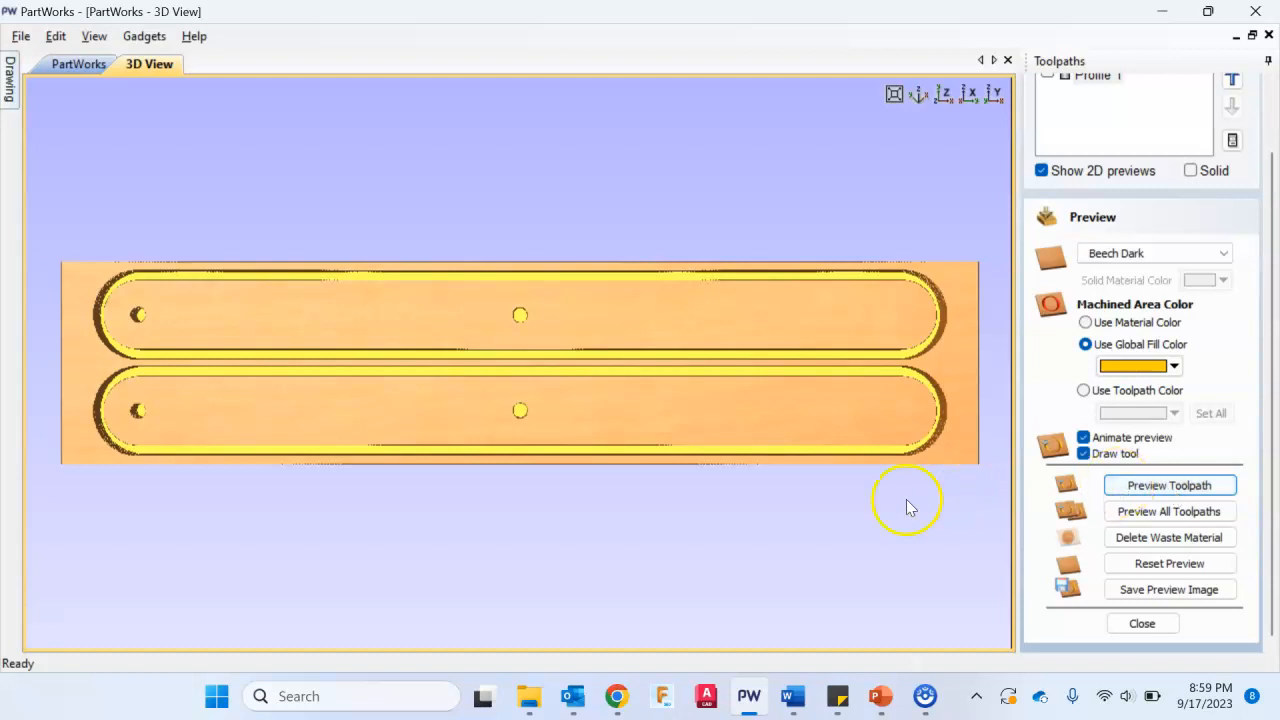
Step: Inspect the profile grooves around both parts from an angle in 3D and close the preview
left_click_drag(523, 463, 560, 395)
left_click_drag(257, 449, 358, 515)
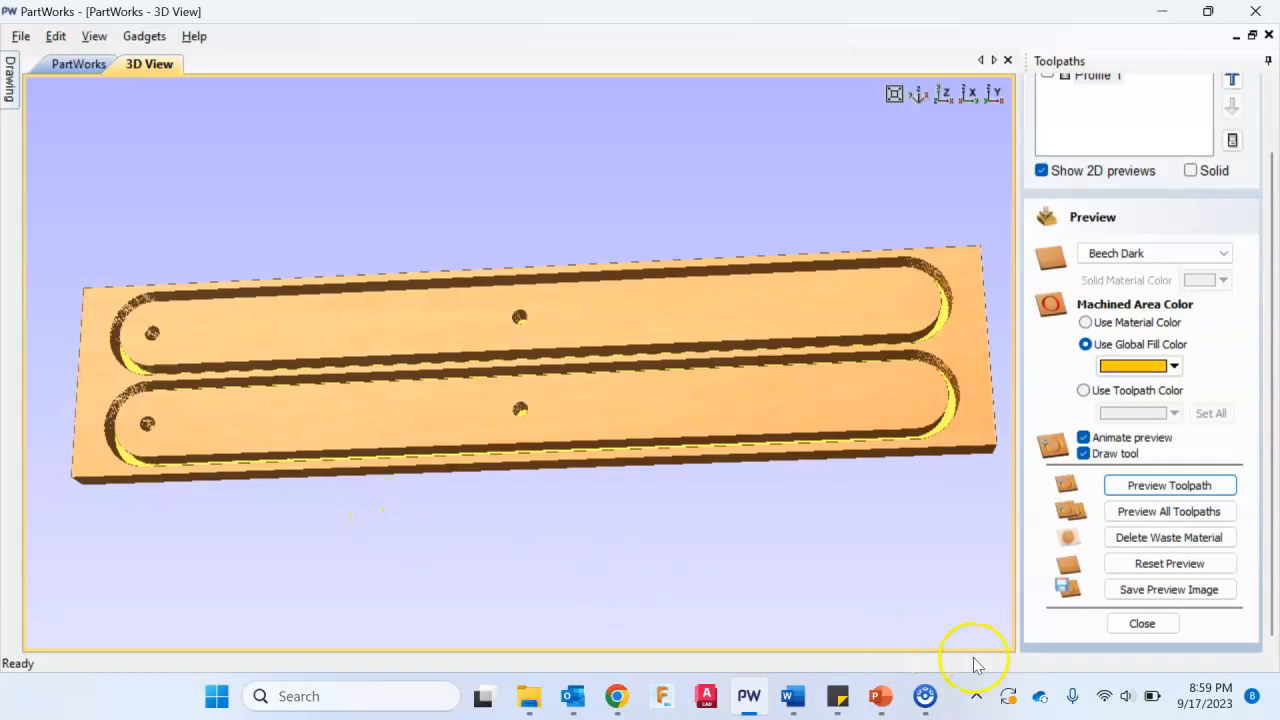
left_click(1140, 623)
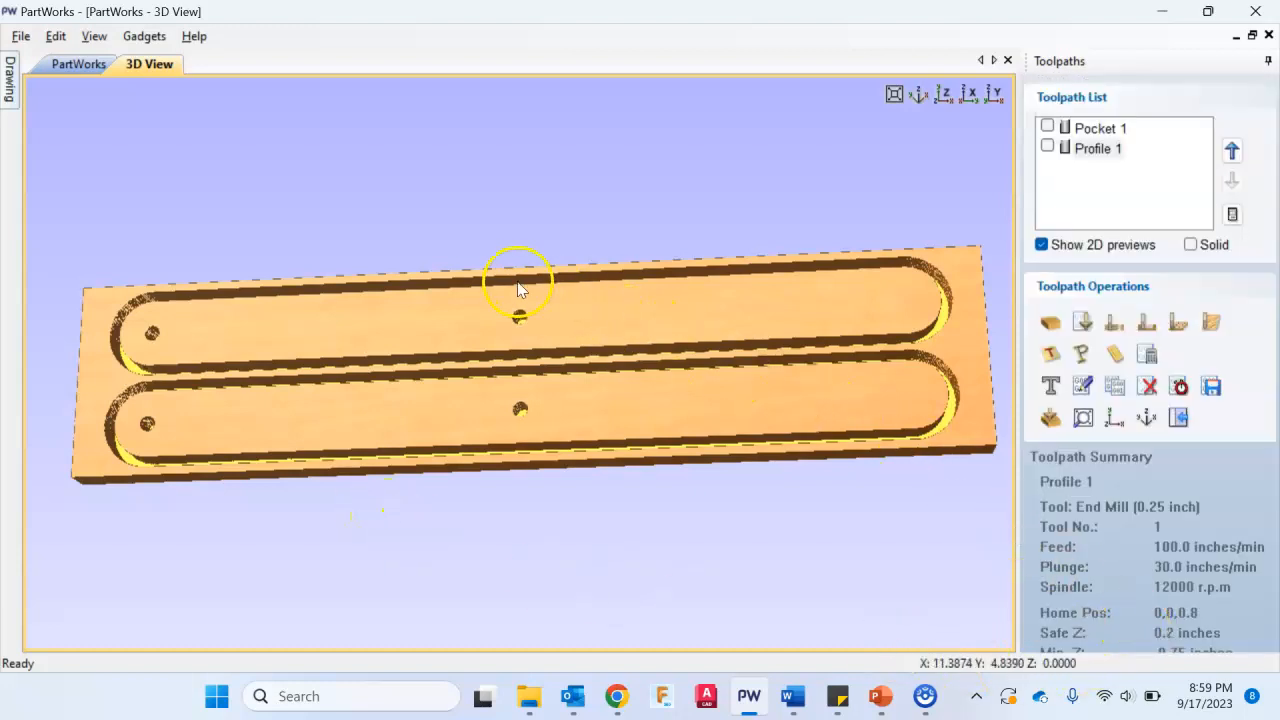
Step: Compare the machined board in 3D with the 2D layout of the two parts, returning to the 3D view
scroll(466, 337, "down", 1)
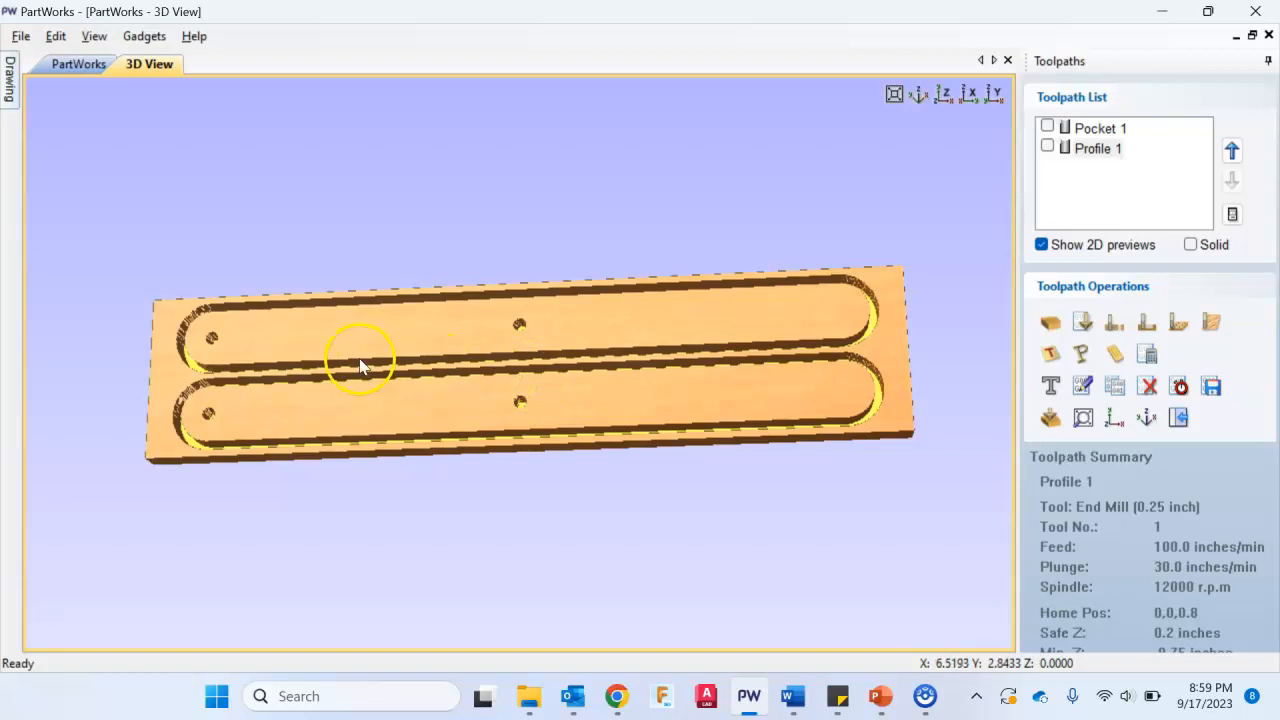
left_click(82, 64)
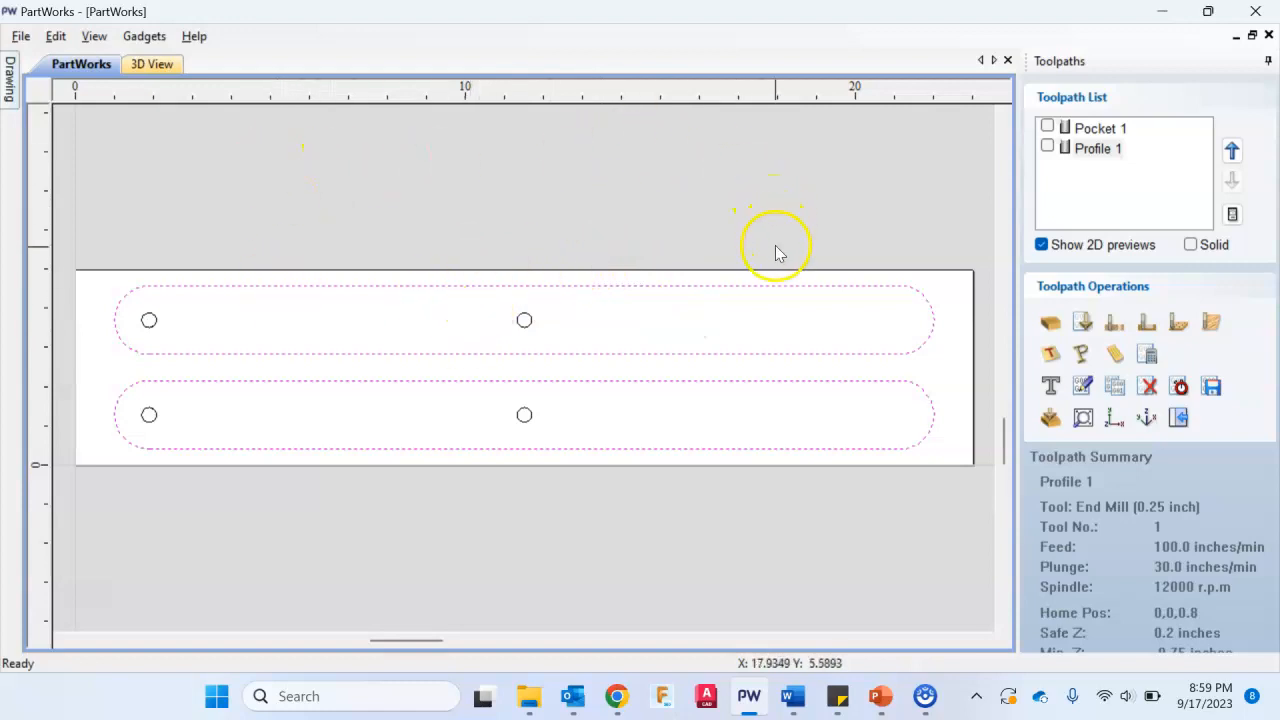
left_click(155, 68)
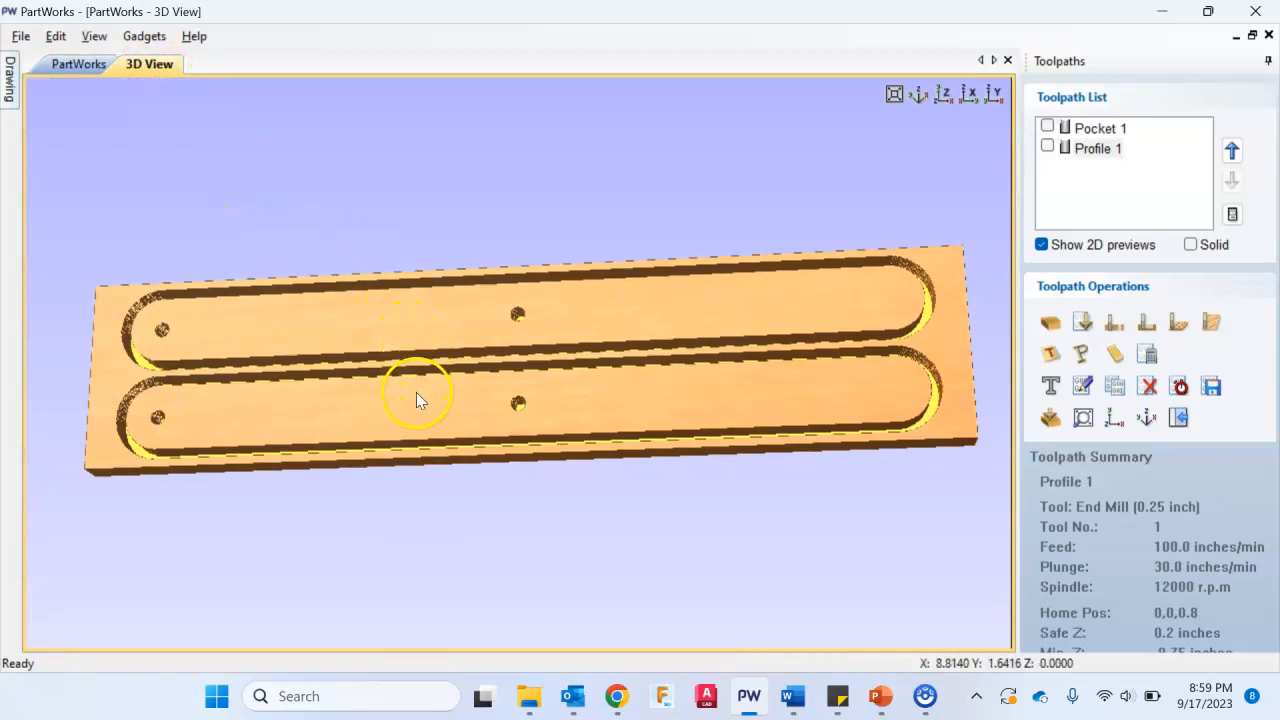
left_click(773, 229)
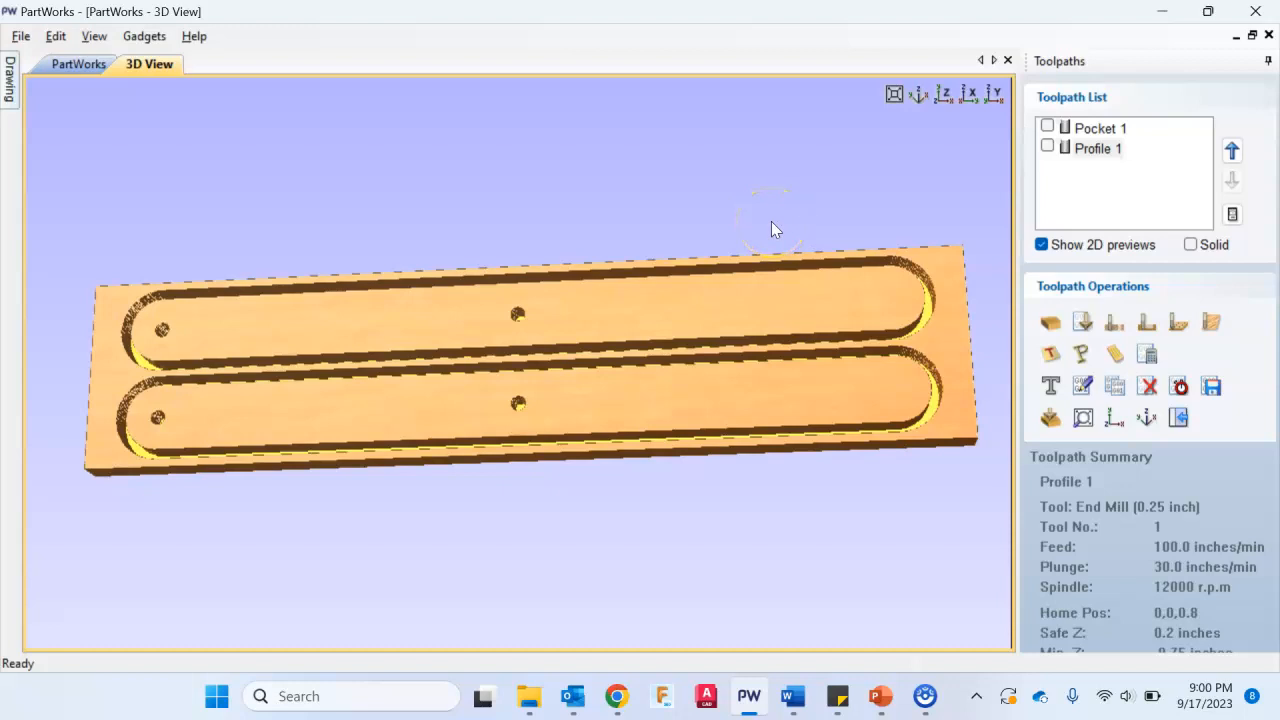